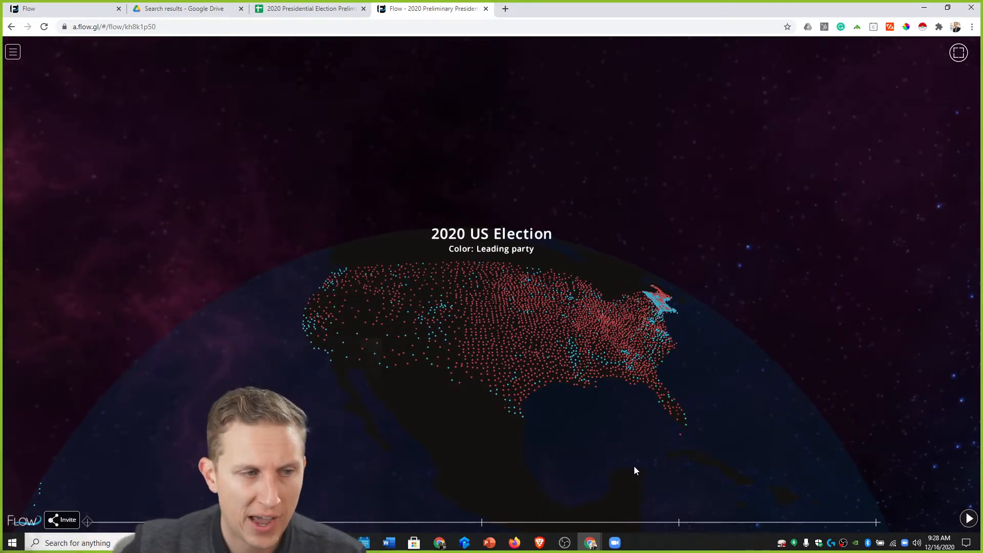
# Play through the four steps of the finished 2020 US Election flow, then close it.
pyautogui.press('Right')
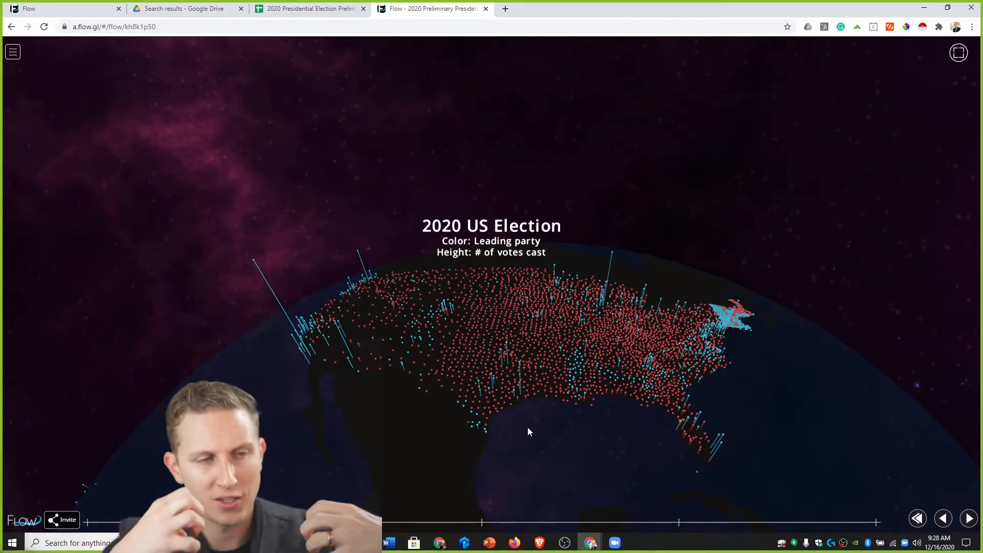
pyautogui.press('Right')
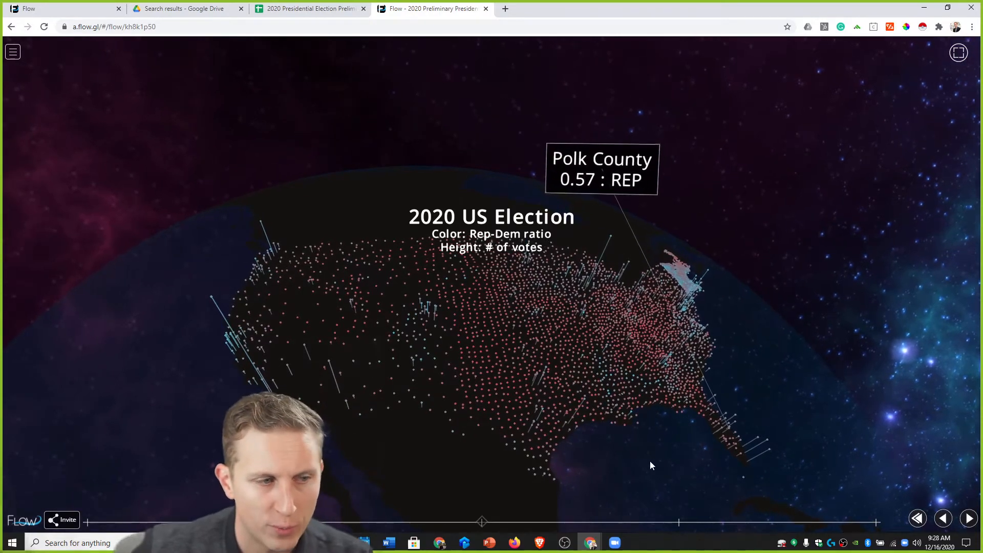
pyautogui.press('Right')
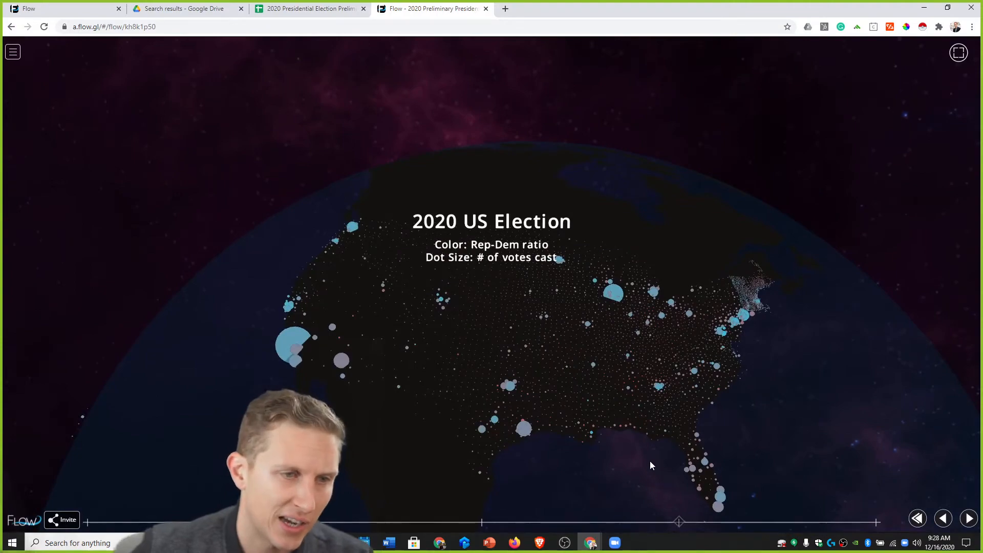
pyautogui.press('Right')
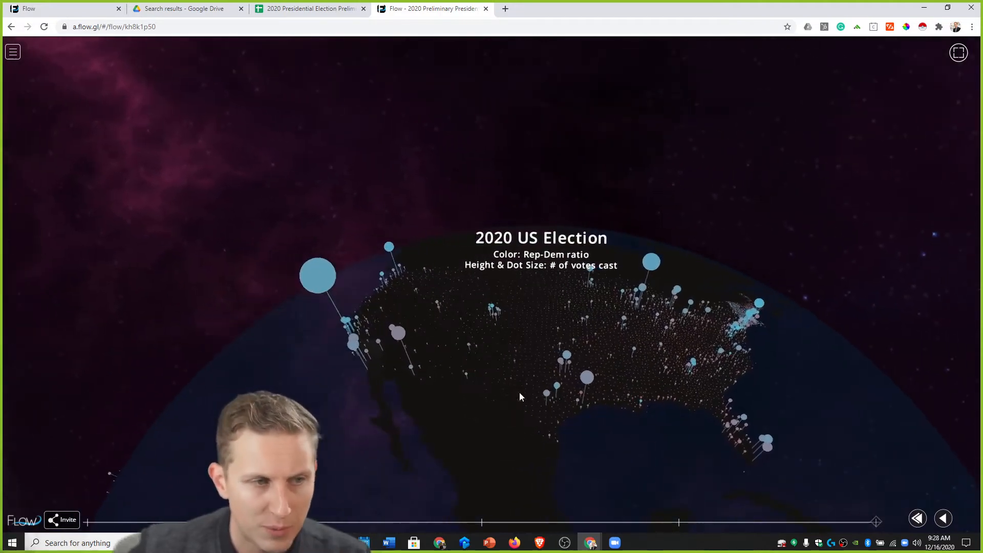
pyautogui.click(485, 9)
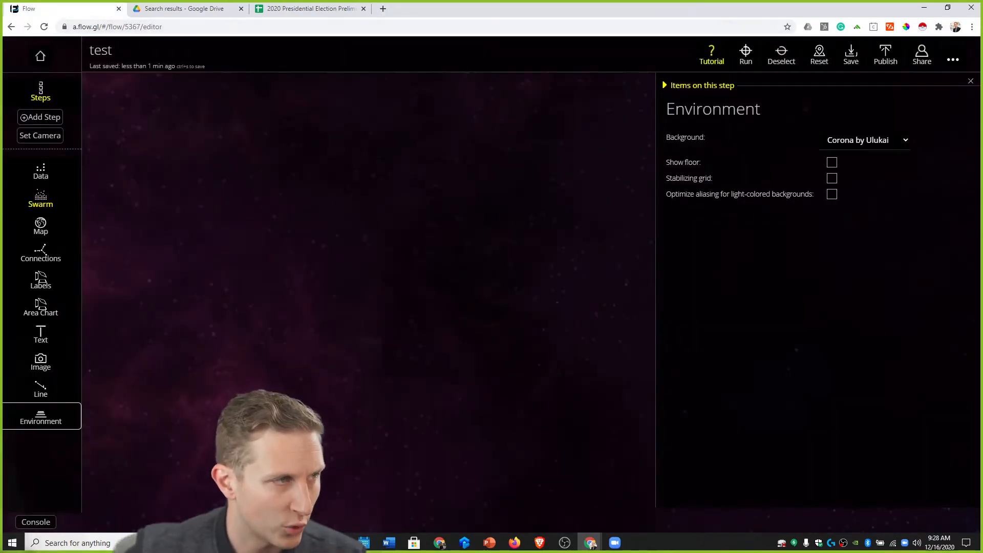
# Switch to the 2020 Presidential Election Preliminary Results spreadsheet and review its state, county, candidate, party and votes columns.
pyautogui.click(307, 11)
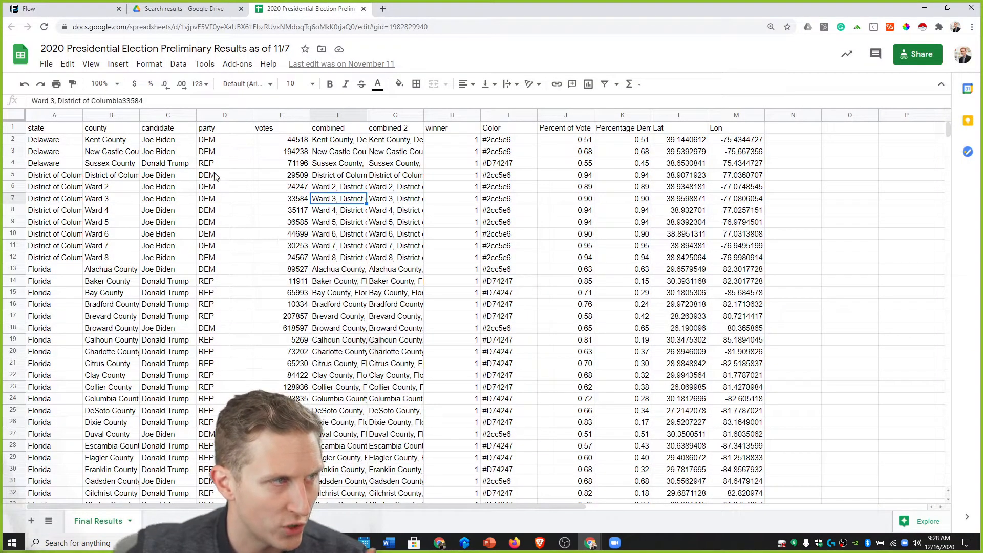
pyautogui.moveTo(121, 166); pyautogui.dragTo(238, 176)
pyautogui.click(55, 132)
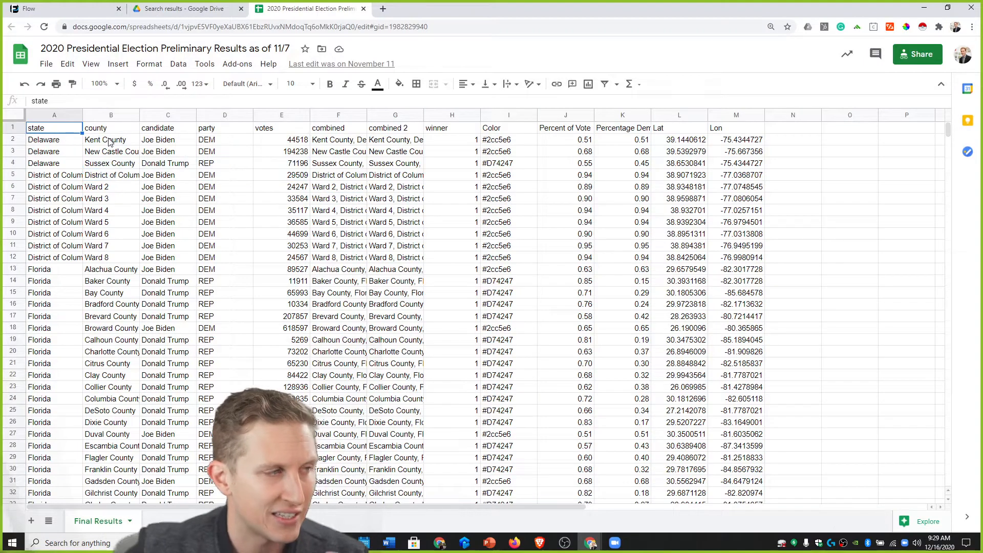
pyautogui.press('Right')
pyautogui.press('Right')
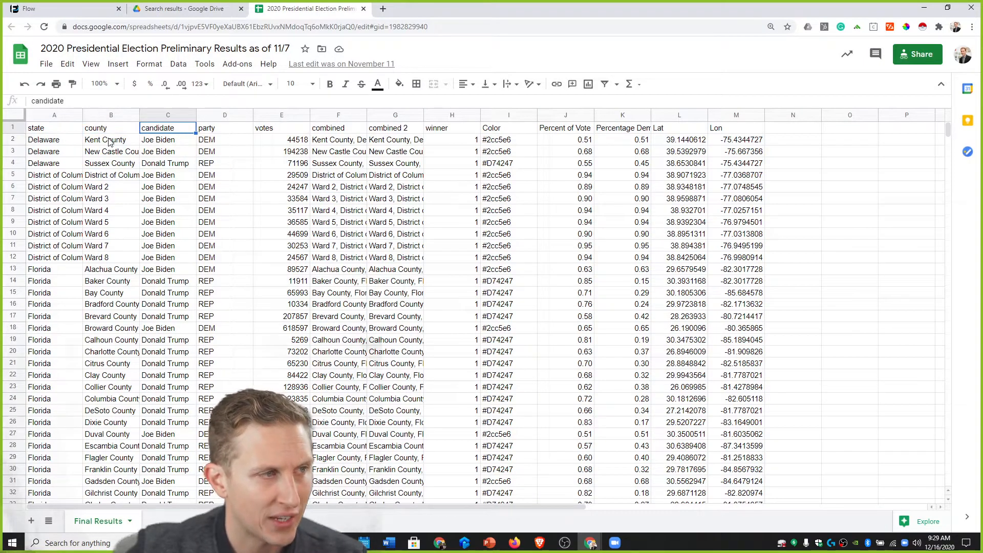
pyautogui.press('Right')
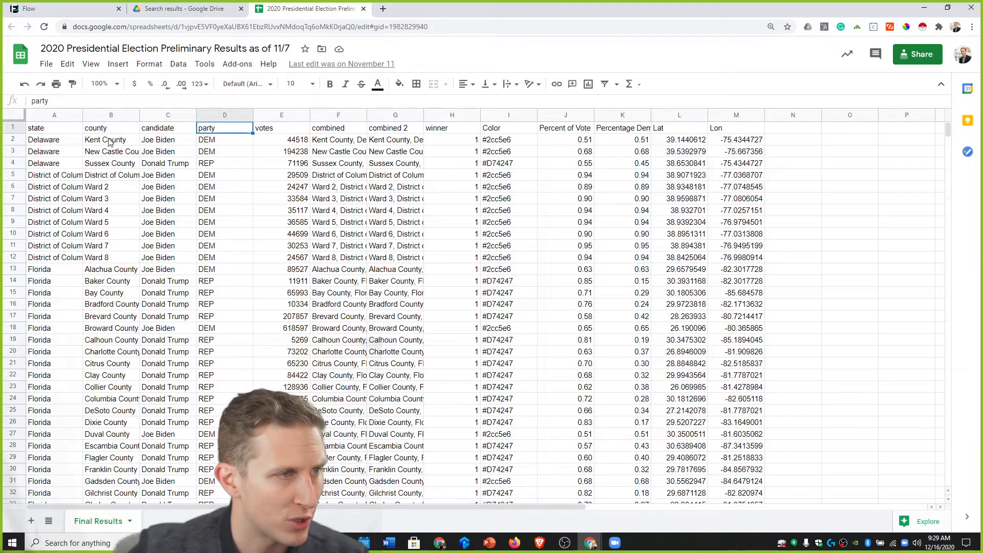
pyautogui.press('Right')
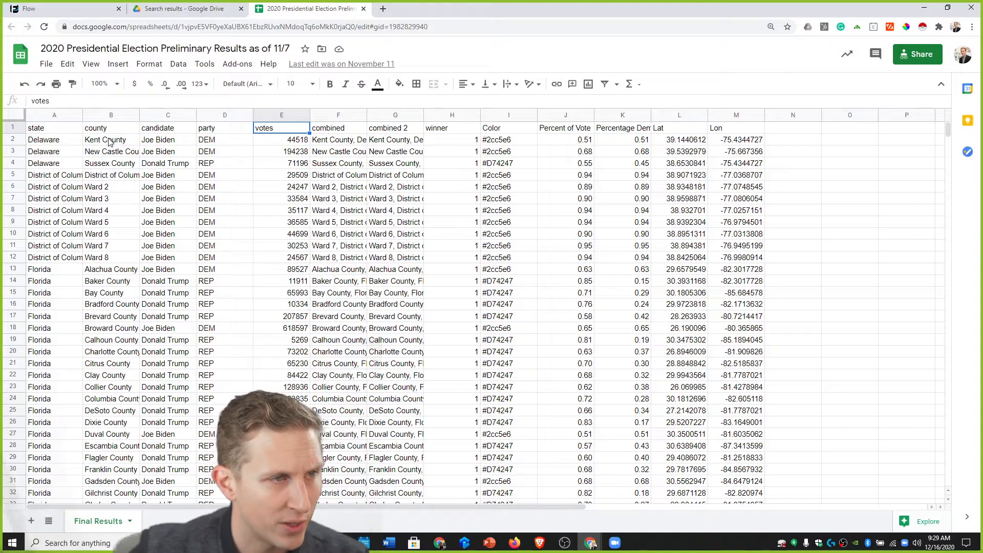
pyautogui.press('Right')
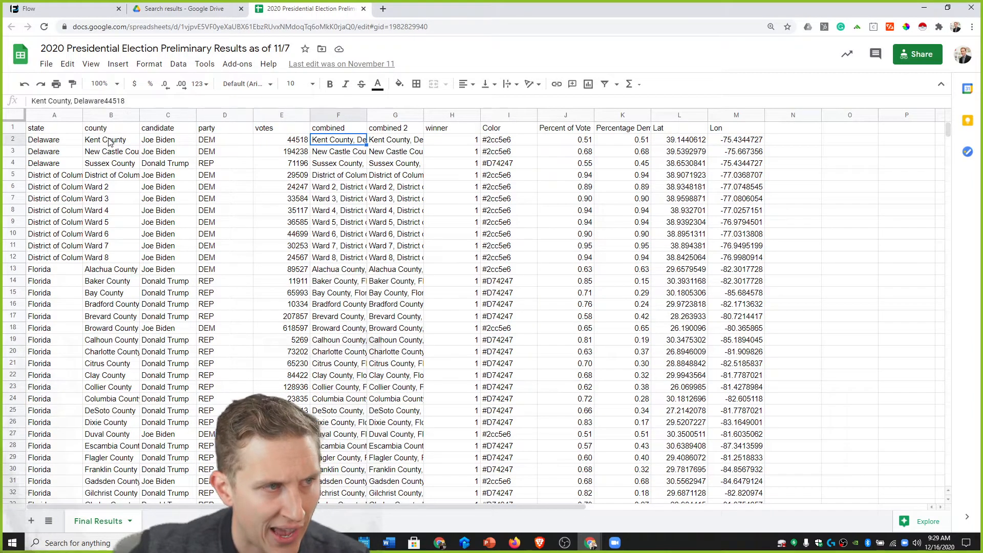
# Examine the combined, winner, Color and Percent of Vote columns of the election results sheet.
pyautogui.press('Up')
pyautogui.press('Right')
pyautogui.press('Down')
pyautogui.press('Left')
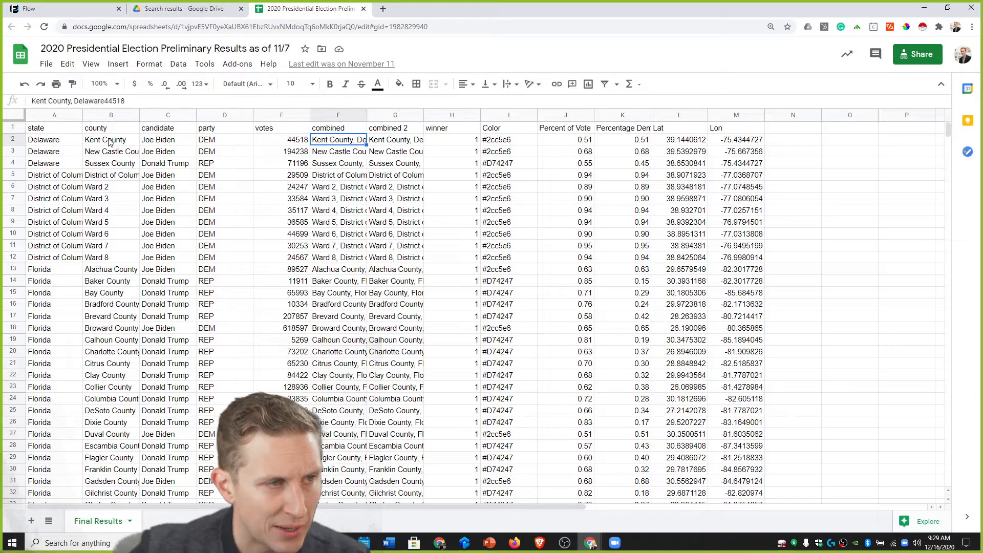
pyautogui.press('Right')
pyautogui.press('Right')
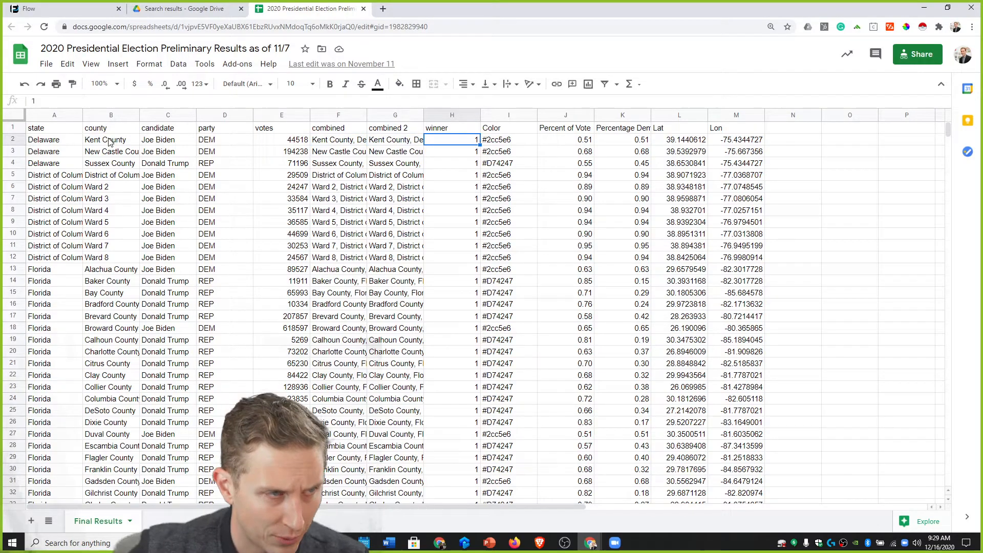
pyautogui.press('Right')
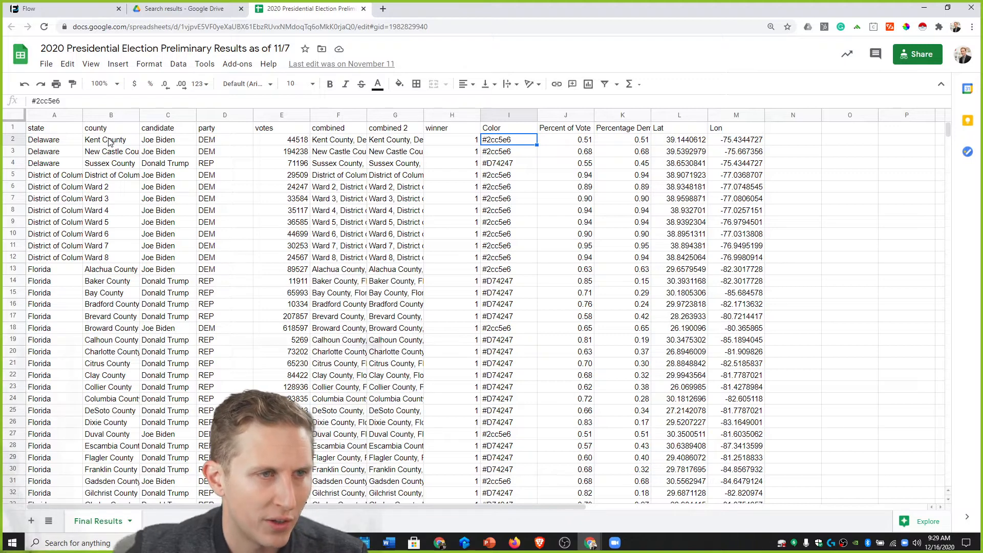
pyautogui.press('Right')
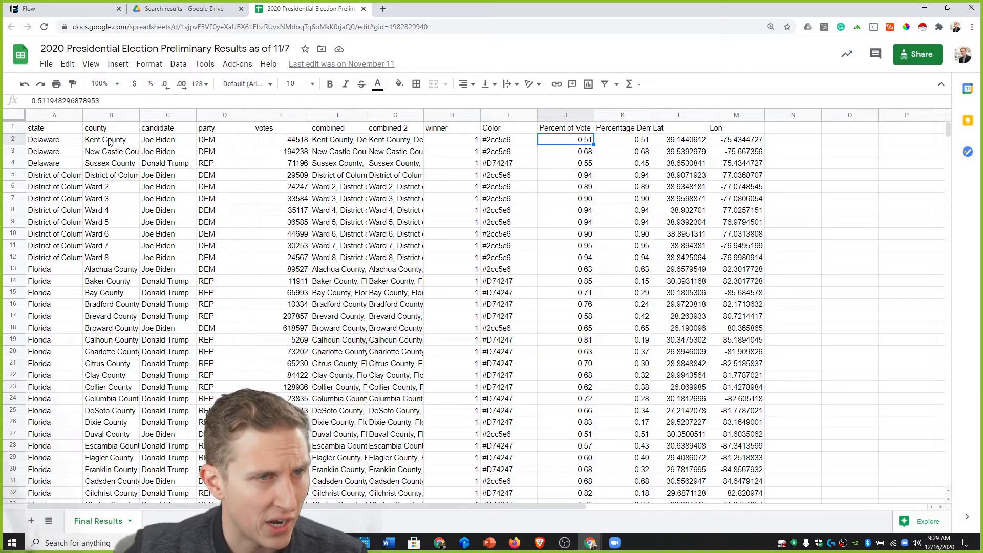
# Compare the vote-related columns again, then examine the Percentage Democrat, Lat and Lon columns of the sheet.
pyautogui.press('Left')
pyautogui.press('Left')
pyautogui.press('Left')
pyautogui.press('Left')
pyautogui.press('Left')
pyautogui.press('Right')
pyautogui.press('Right')
pyautogui.press('Right')
pyautogui.press('Right')
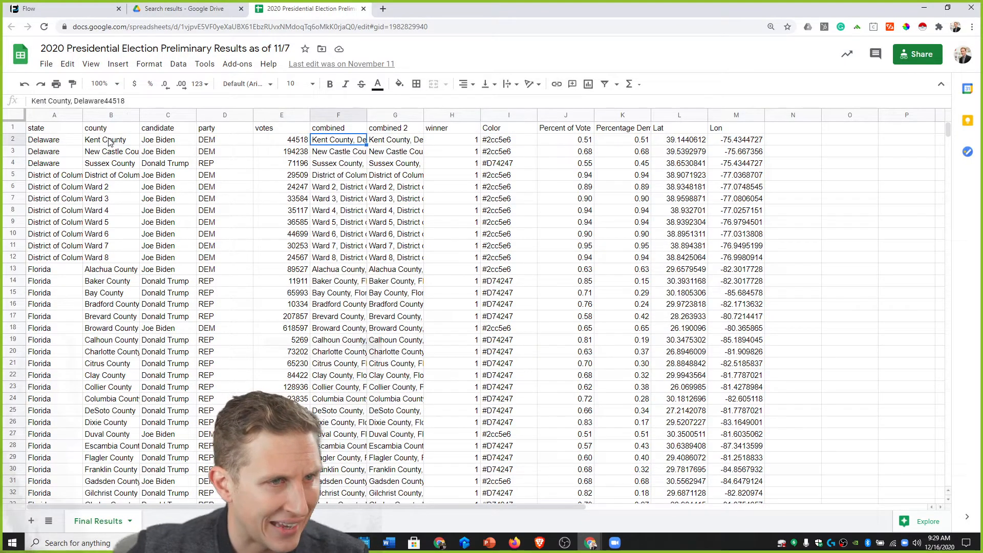
pyautogui.press('Right')
pyautogui.press('Right')
pyautogui.press('Down')
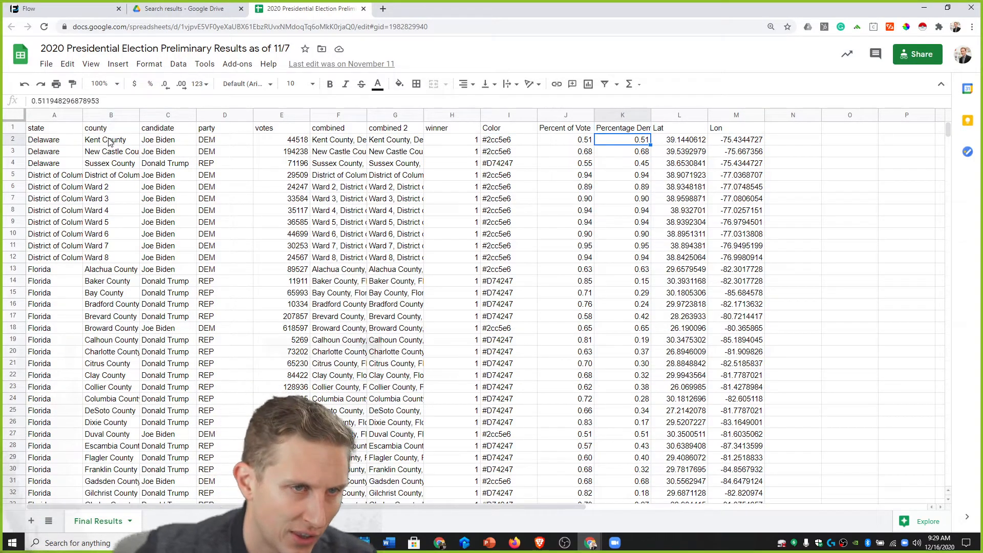
pyautogui.press('Right')
pyautogui.press('Right')
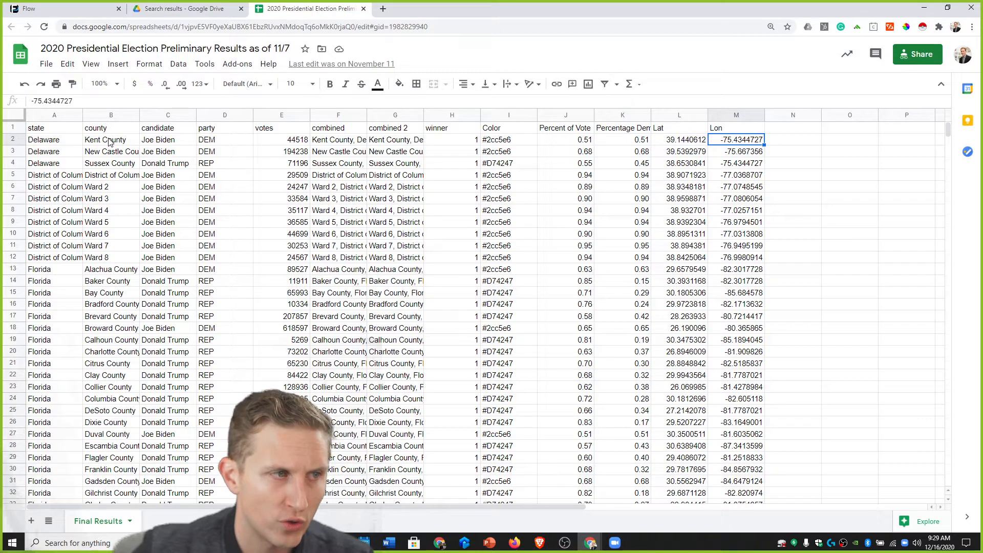
# Back in the Flow editor, create a new data source from the downloaded 2020 Presidential Election Preliminary Results CSV file.
pyautogui.click(65, 9)
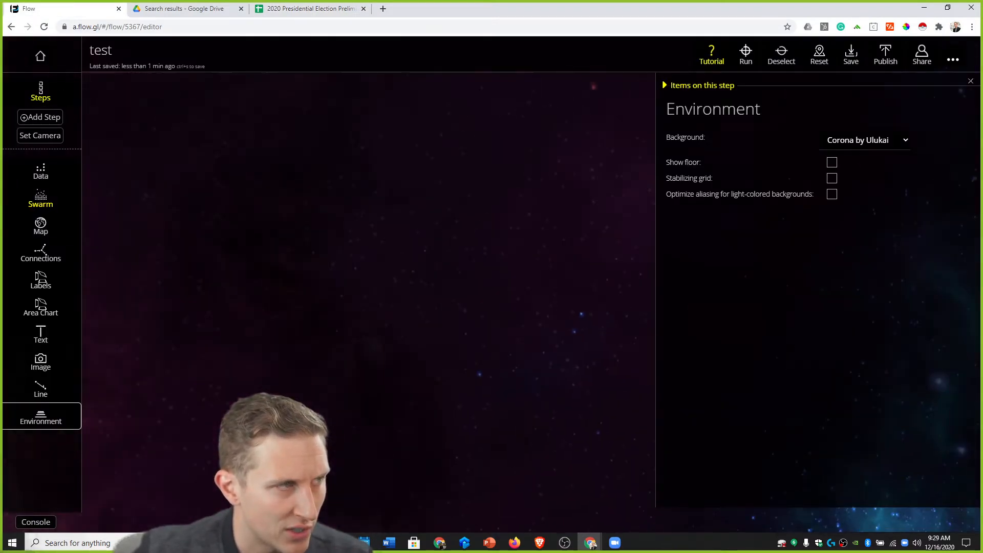
pyautogui.click(41, 172)
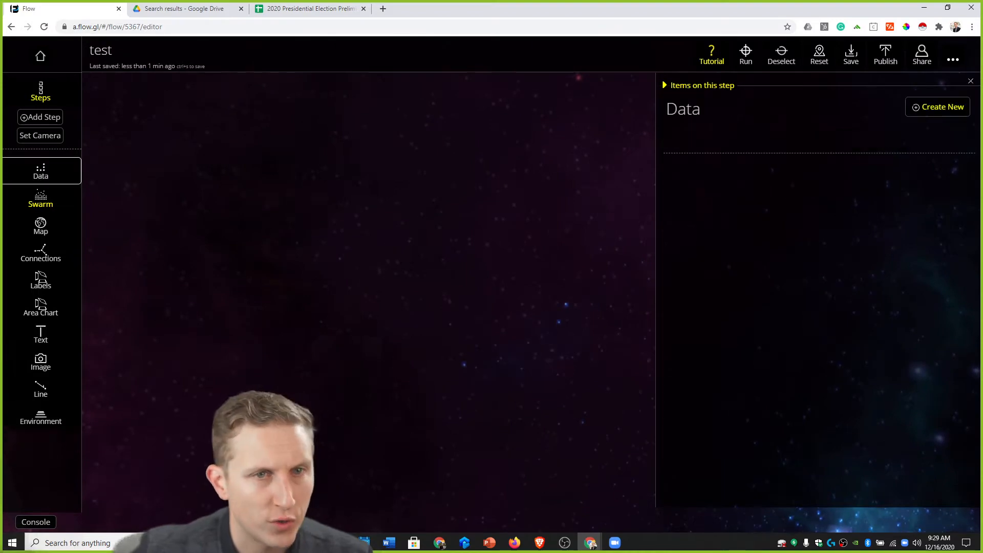
pyautogui.click(947, 106)
pyautogui.click(687, 214)
pyautogui.click(439, 108)
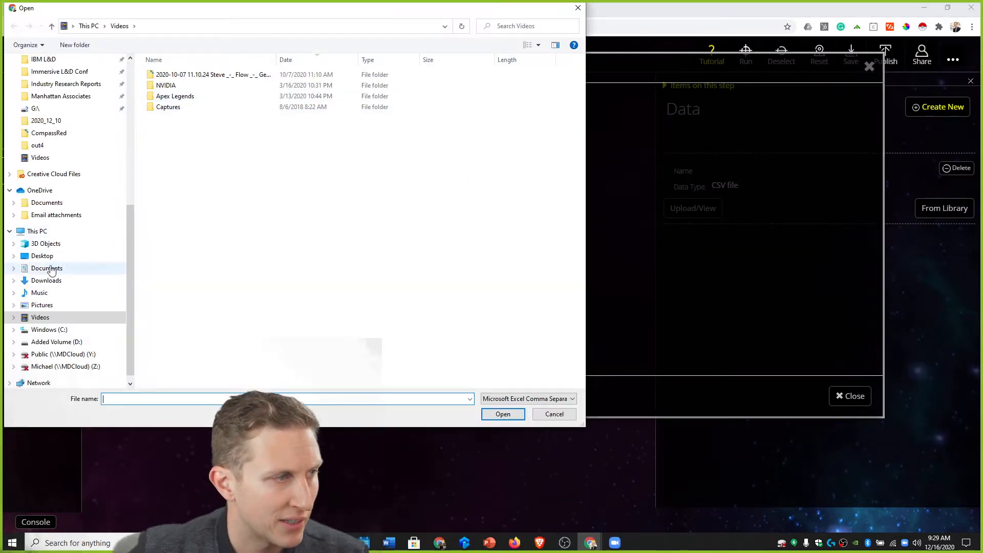
pyautogui.click(51, 269)
pyautogui.click(50, 283)
pyautogui.click(171, 91)
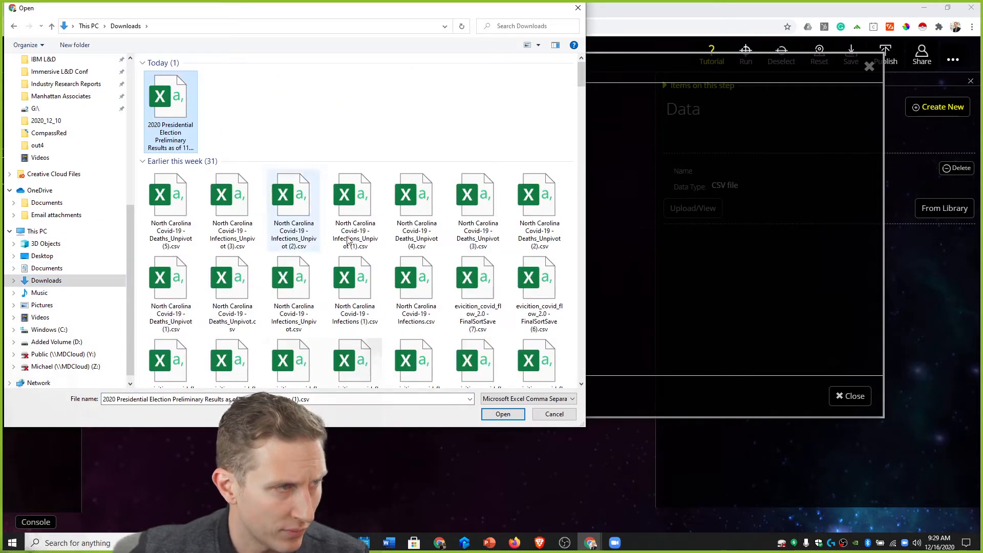
pyautogui.click(507, 416)
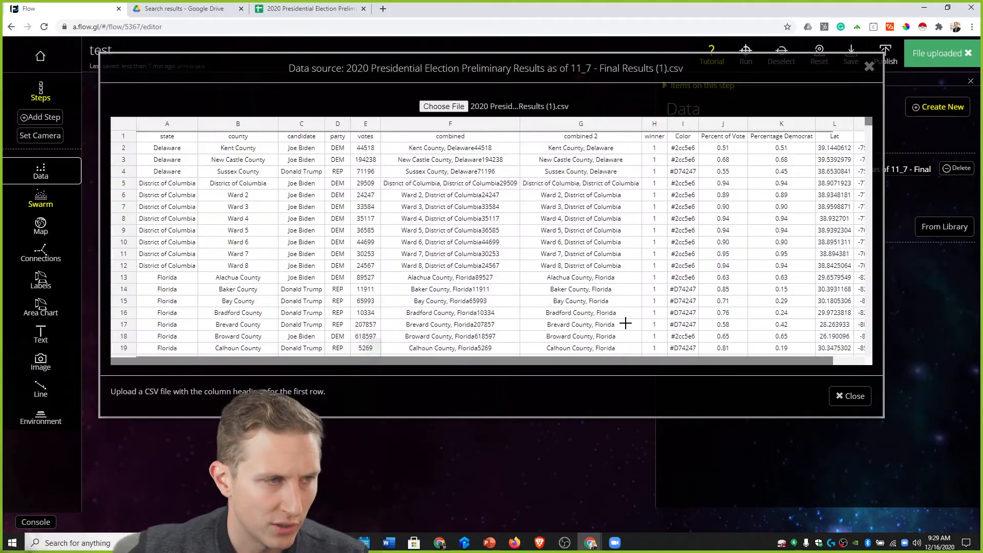
pyautogui.click(860, 402)
# Create a new swarm using the 2020 Presidential Election data source and show the editor in full screen.
pyautogui.click(57, 202)
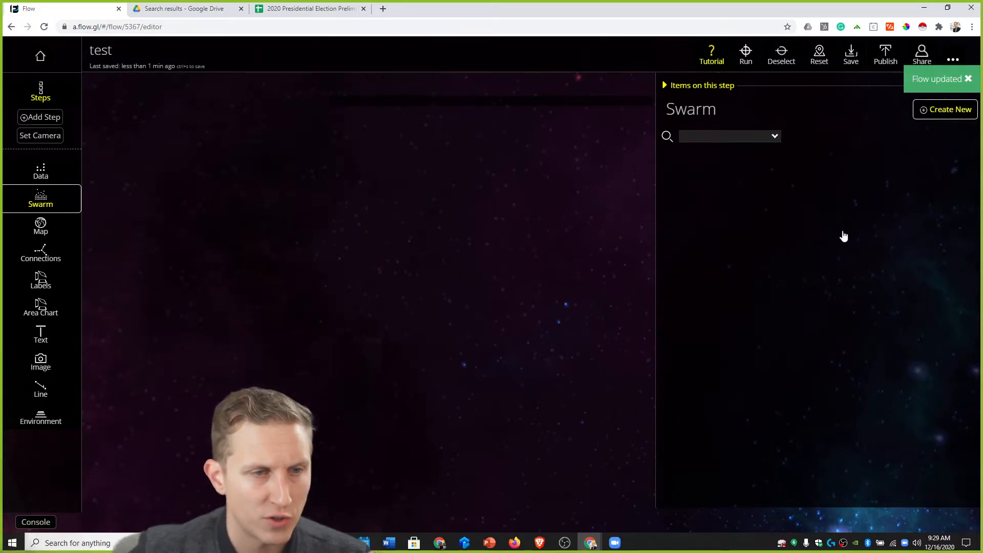
pyautogui.click(808, 214)
pyautogui.click(808, 220)
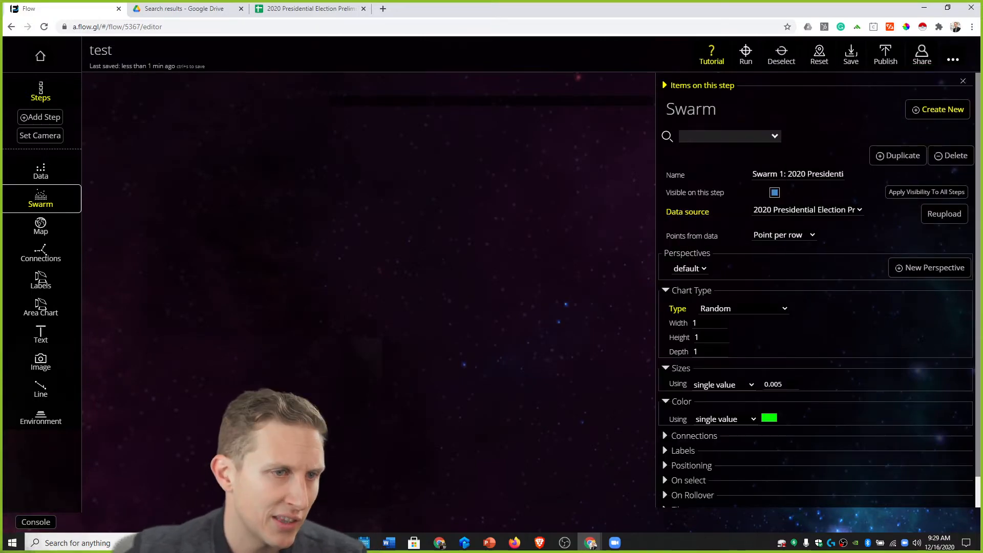
pyautogui.click(951, 61)
pyautogui.click(929, 113)
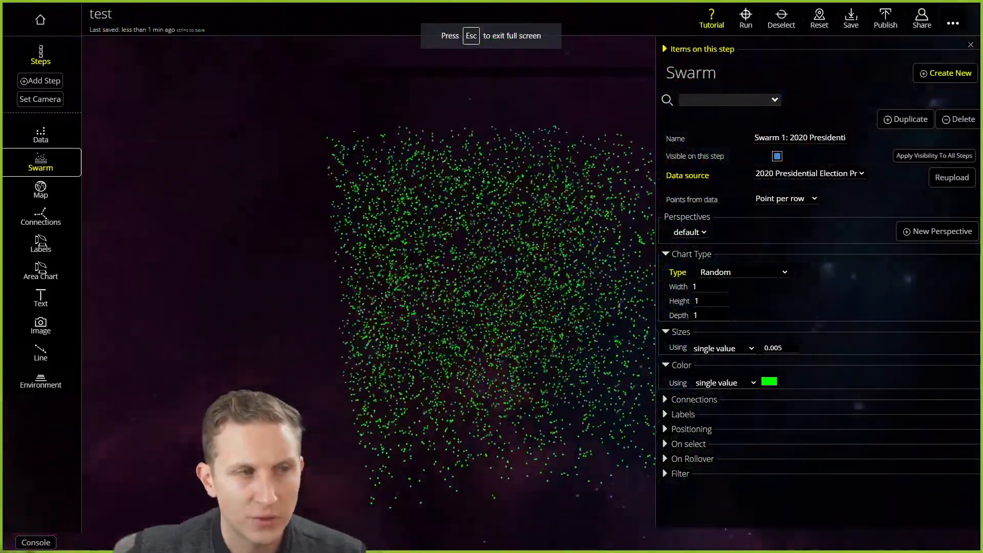
# Color the swarm's points by the Color column in the data and set their size to 0.01.
pyautogui.click(718, 387)
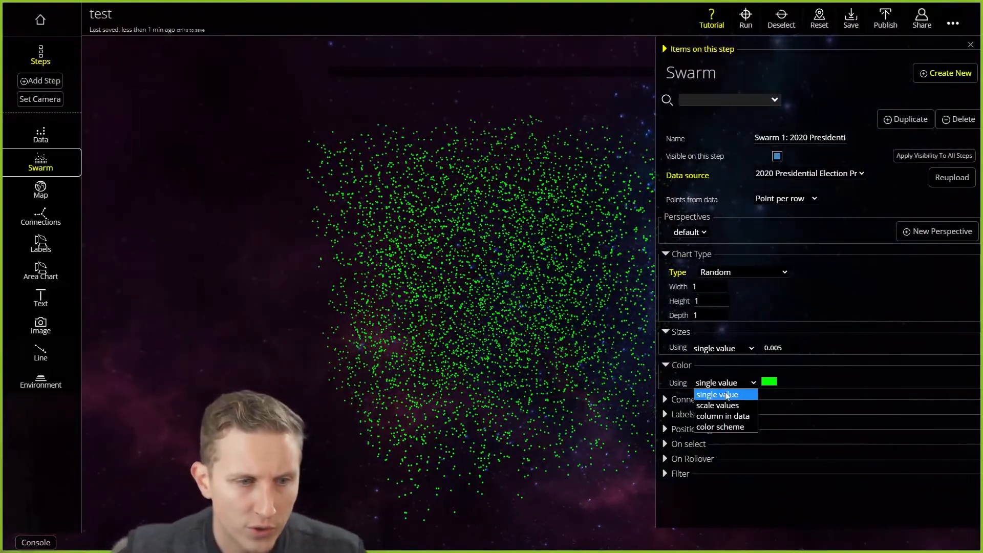
pyautogui.click(723, 416)
pyautogui.click(723, 395)
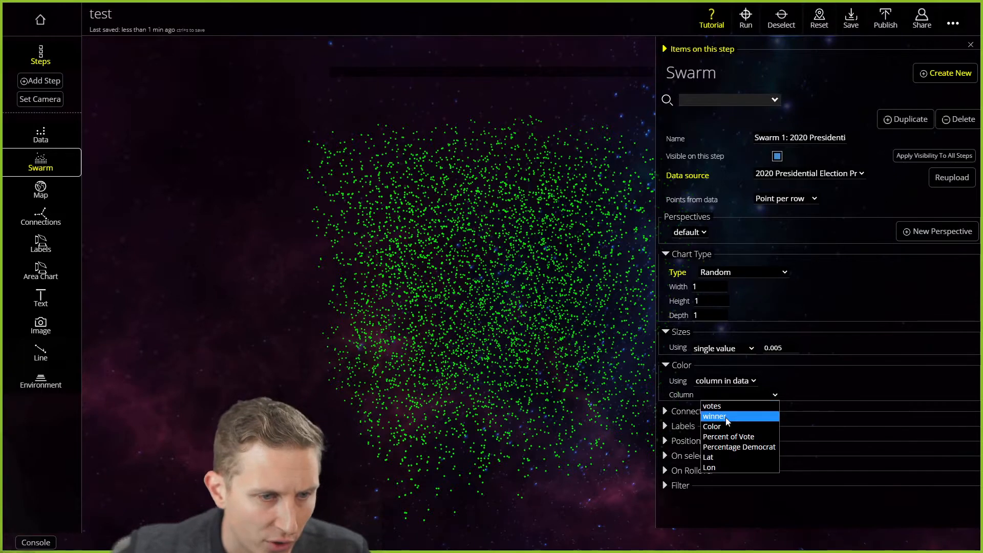
pyautogui.click(727, 427)
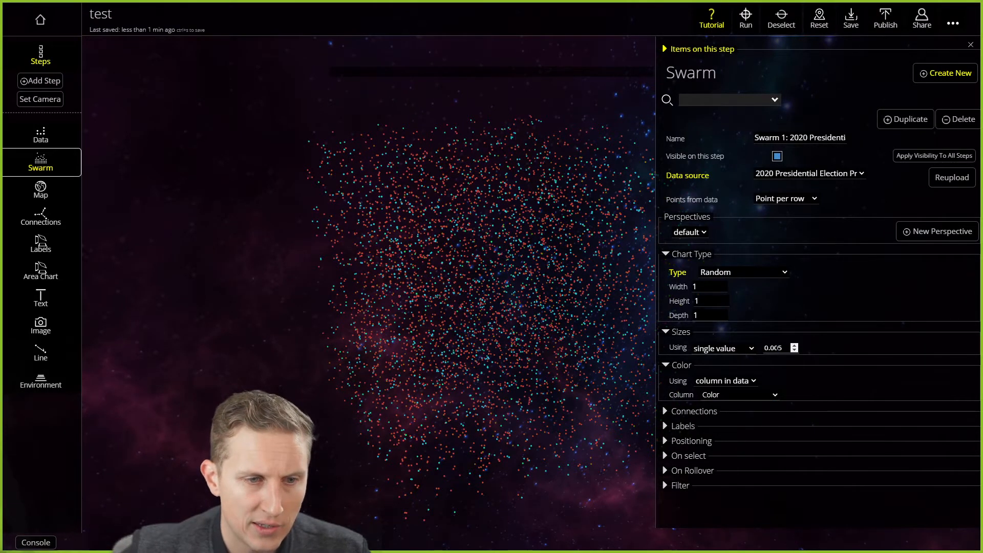
pyautogui.press('Return')
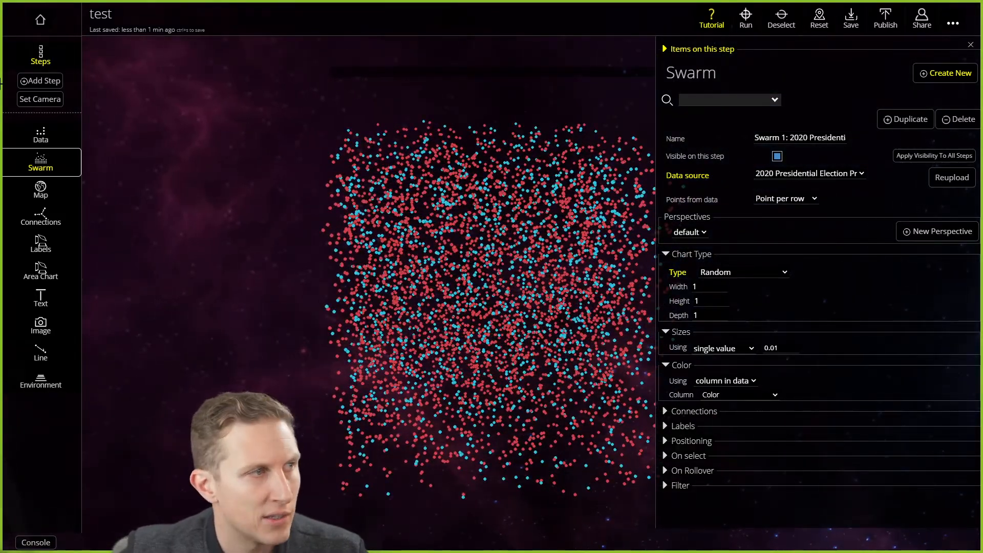
# Add a second step to the flow and create a new swarm perspective named Map1.
pyautogui.click(38, 82)
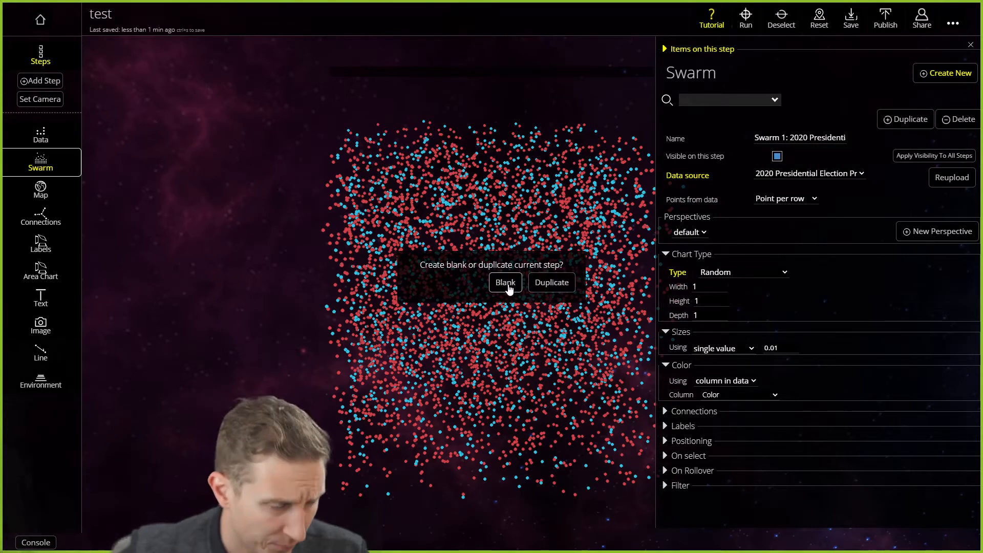
pyautogui.click(508, 288)
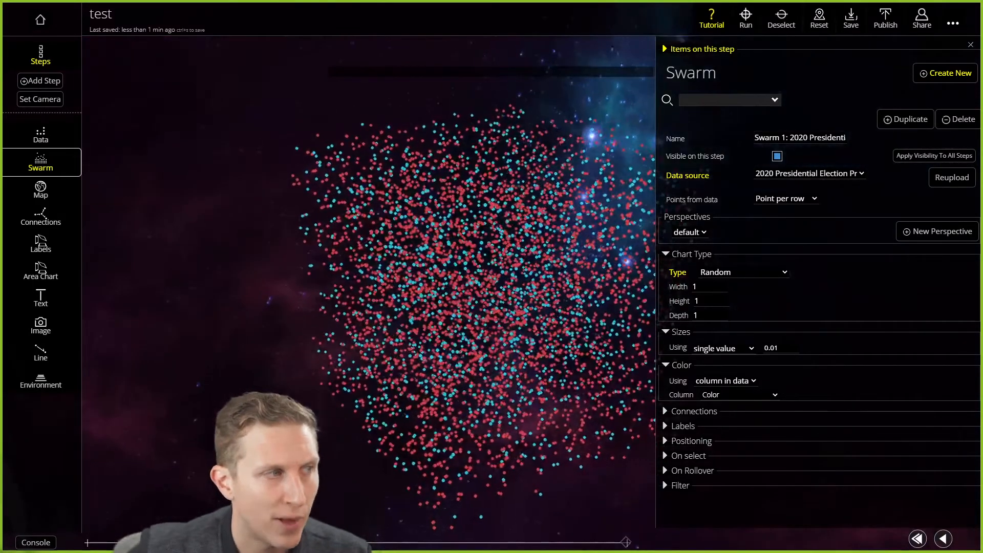
pyautogui.click(923, 236)
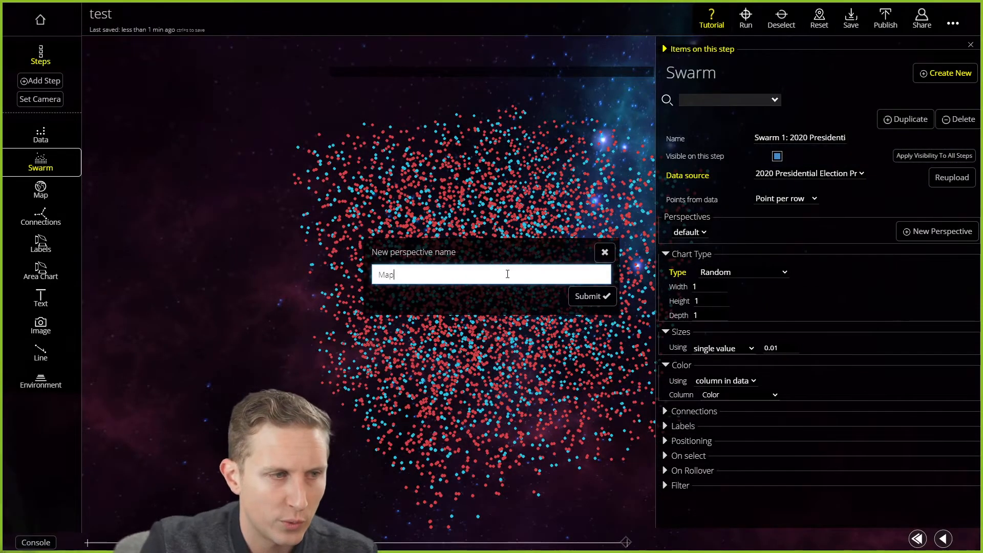
pyautogui.click(589, 297)
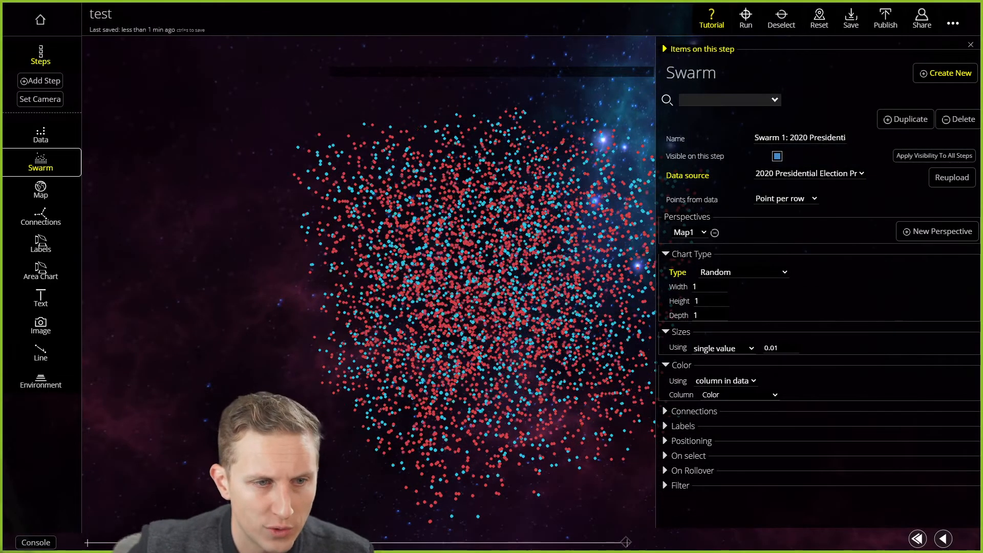
# Set the Map1 perspective's chart type to Map from coordinates and create a map for it with a radius of 1.
pyautogui.click(719, 271)
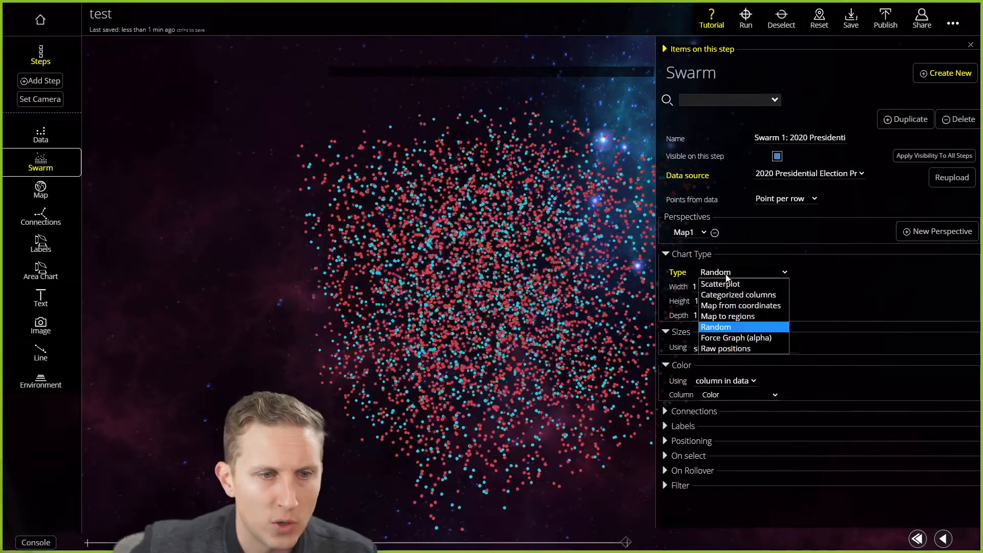
pyautogui.click(747, 306)
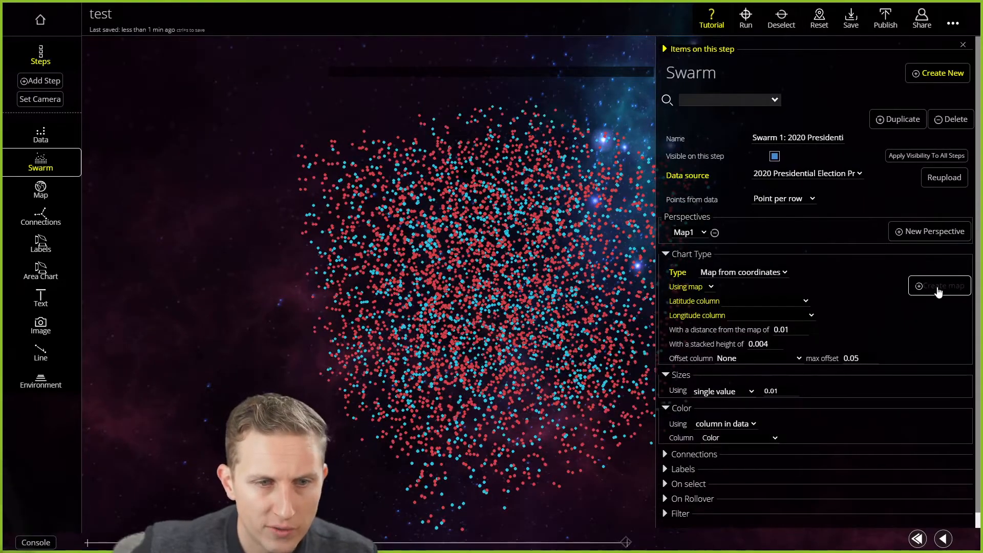
pyautogui.click(939, 285)
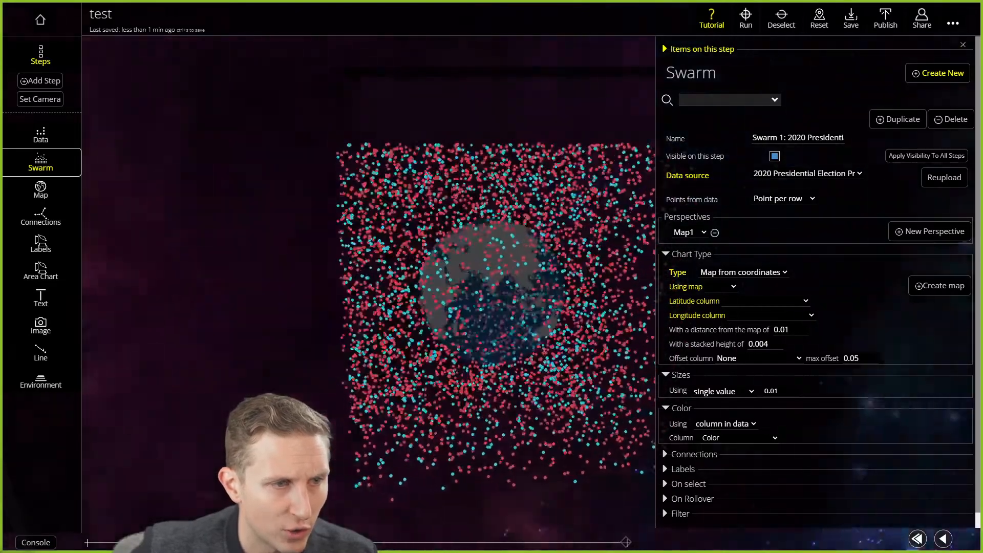
pyautogui.click(42, 191)
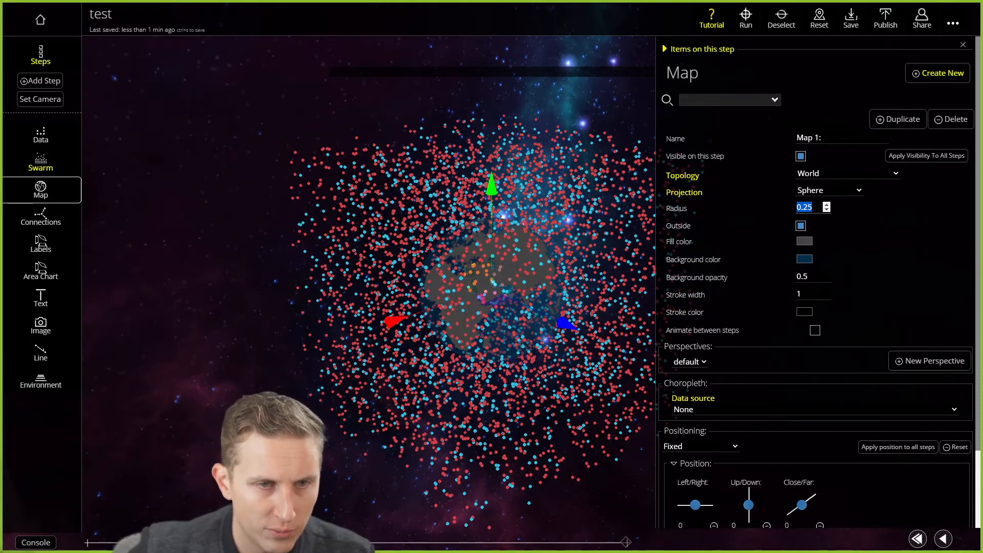
pyautogui.write('1')
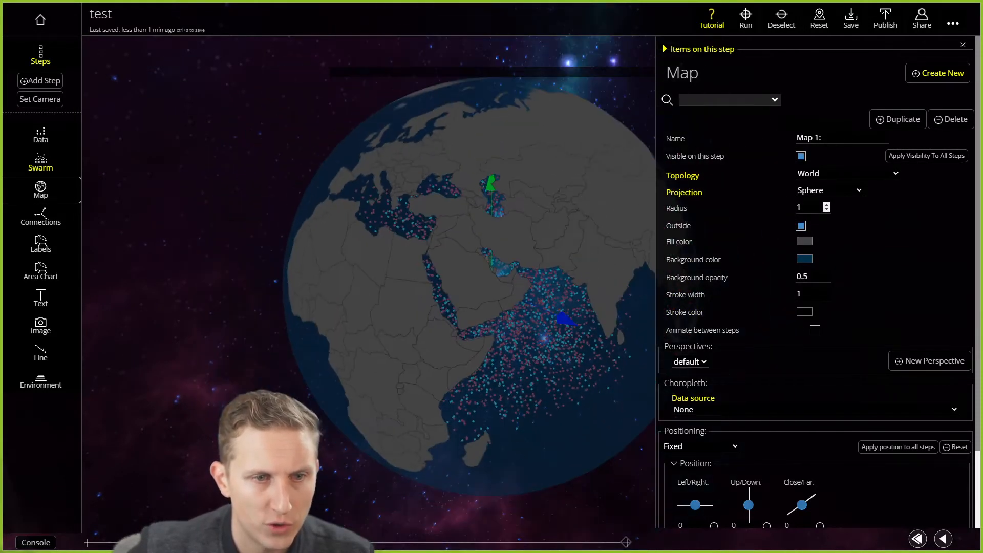
# Rotate the map to about -38.6 horizontally and 181 vertically, and lower it to about -0.879 up/down.
pyautogui.scroll(-2, 814, 307)
pyautogui.click(673, 458)
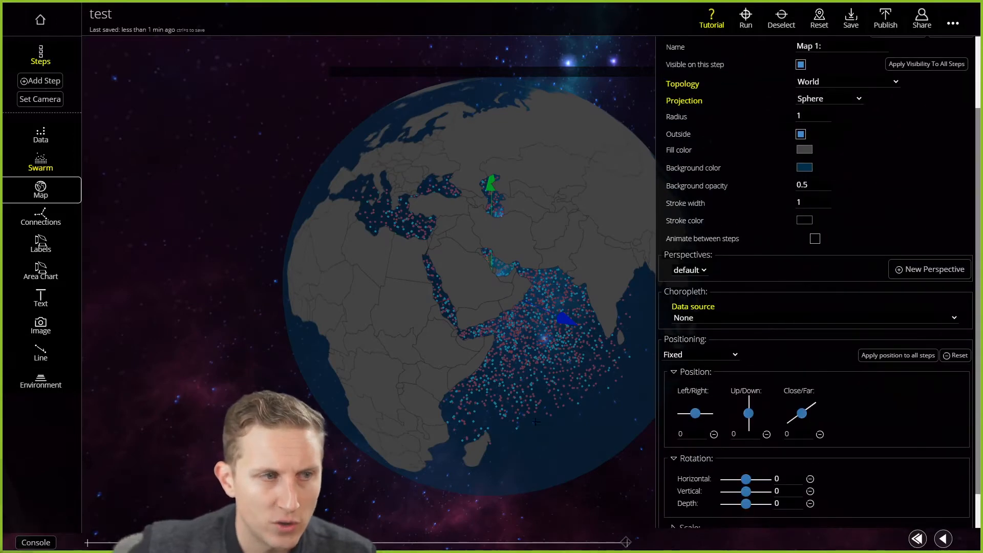
pyautogui.moveTo(745, 491)
pyautogui.mouseDown()
pyautogui.moveTo(771, 490)
pyautogui.moveTo(747, 479)
pyautogui.moveTo(768, 479)
pyautogui.moveTo(726, 479)
pyautogui.moveTo(771, 491)
pyautogui.moveTo(746, 491)
pyautogui.moveTo(734, 479)
pyautogui.moveTo(748, 491)
pyautogui.mouseUp()
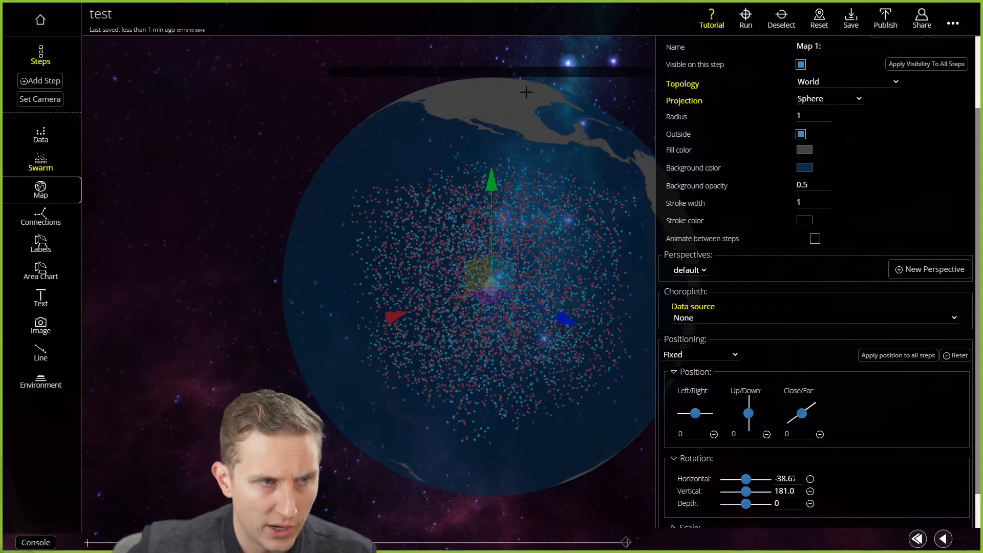
pyautogui.moveTo(492, 180); pyautogui.dragTo(491, 339)
pyautogui.moveTo(580, 263); pyautogui.dragTo(533, 285)
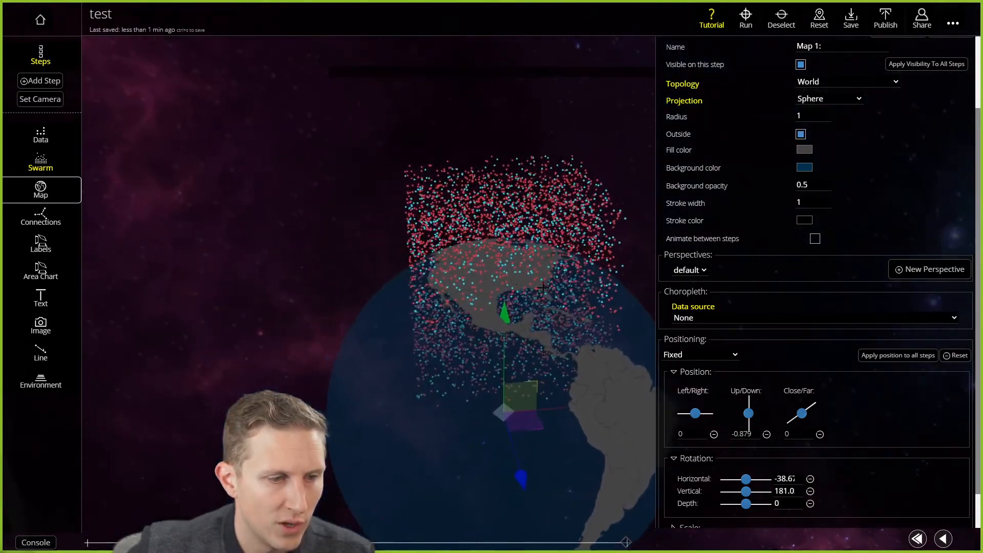
# Plot the swarm on Map 1 using the Lat and Lon columns, with a stacked height of 0.
pyautogui.click(40, 163)
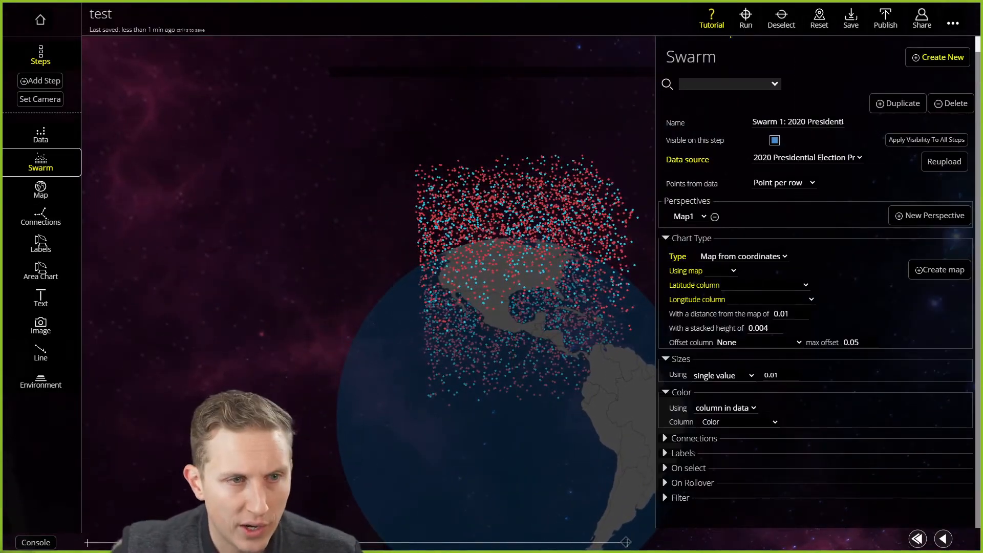
pyautogui.click(725, 284)
pyautogui.click(758, 285)
pyautogui.click(737, 329)
pyautogui.click(752, 299)
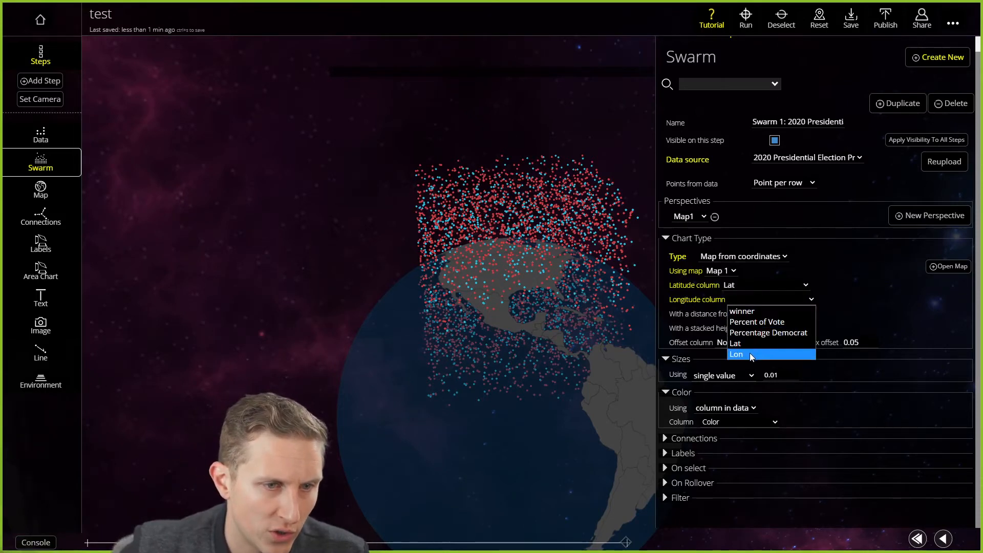
pyautogui.click(735, 354)
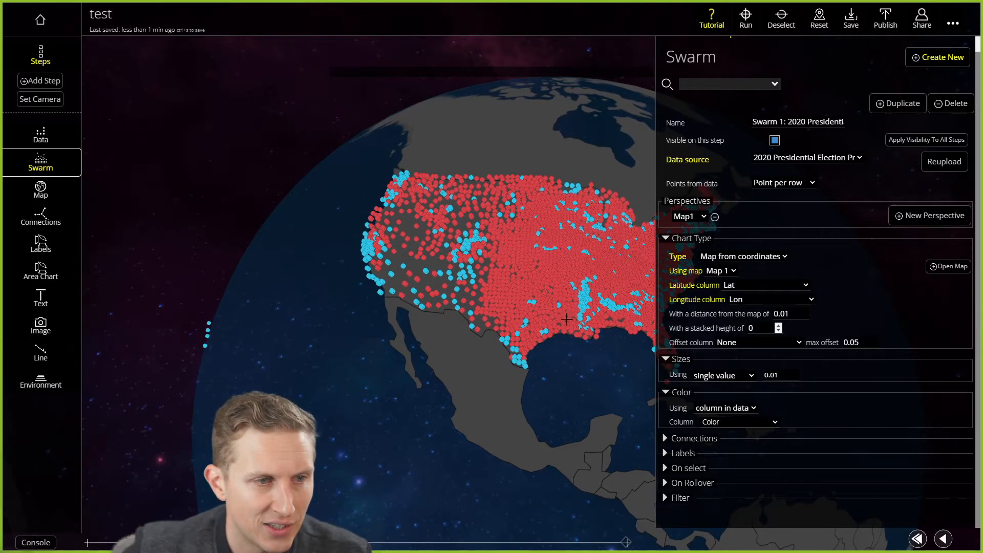
pyautogui.moveTo(609, 354); pyautogui.dragTo(575, 360)
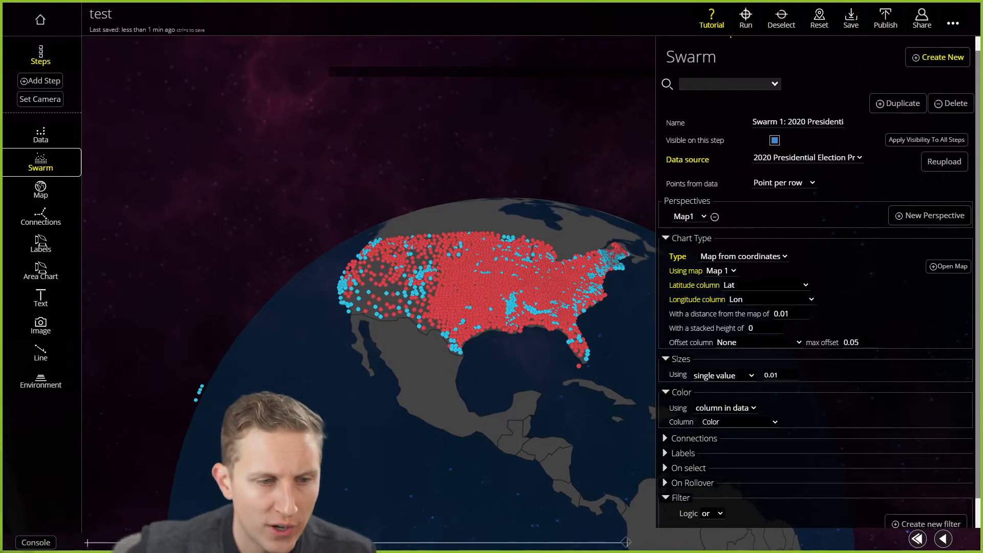
pyautogui.scroll(-2, 909, 497)
pyautogui.scroll(-1, 771, 465)
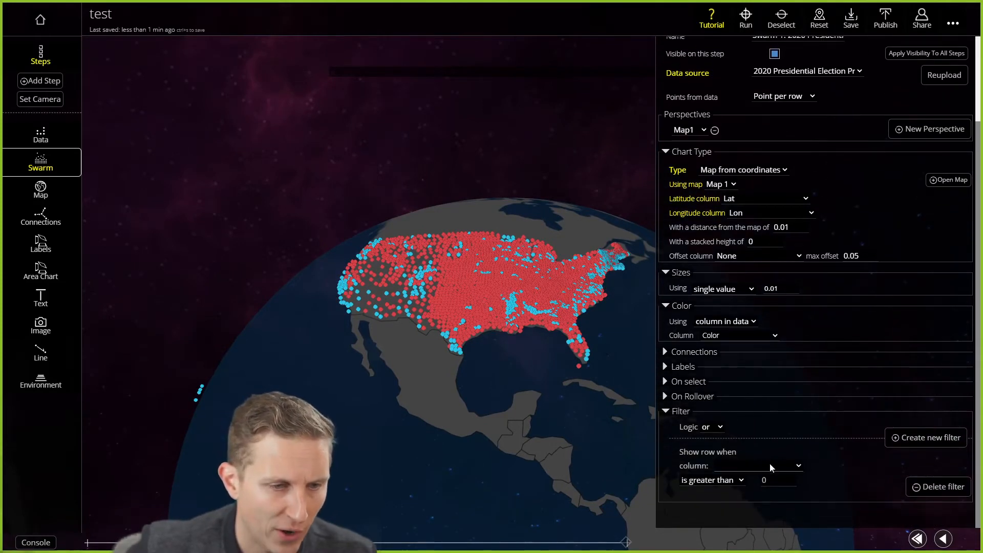
pyautogui.click(786, 467)
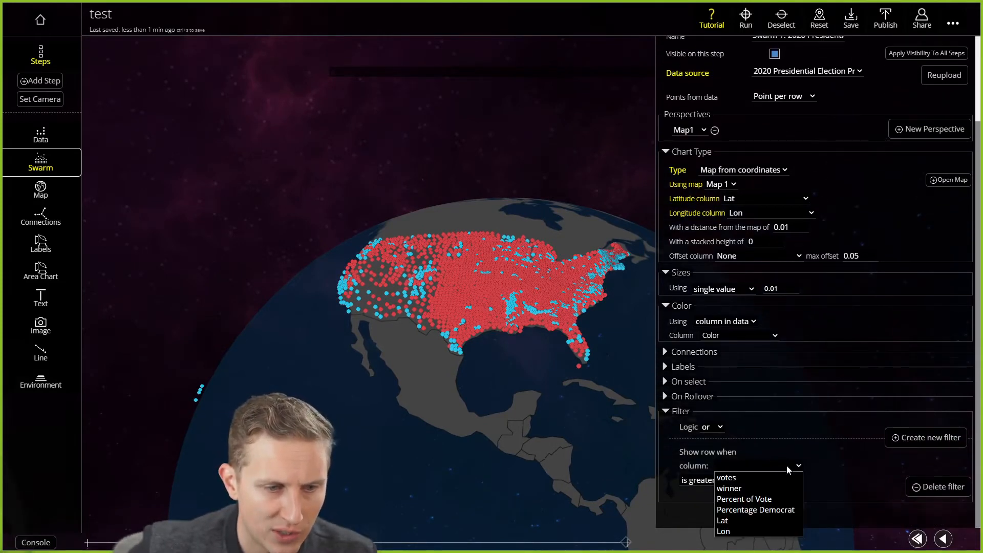
pyautogui.press('Escape')
pyautogui.click(926, 488)
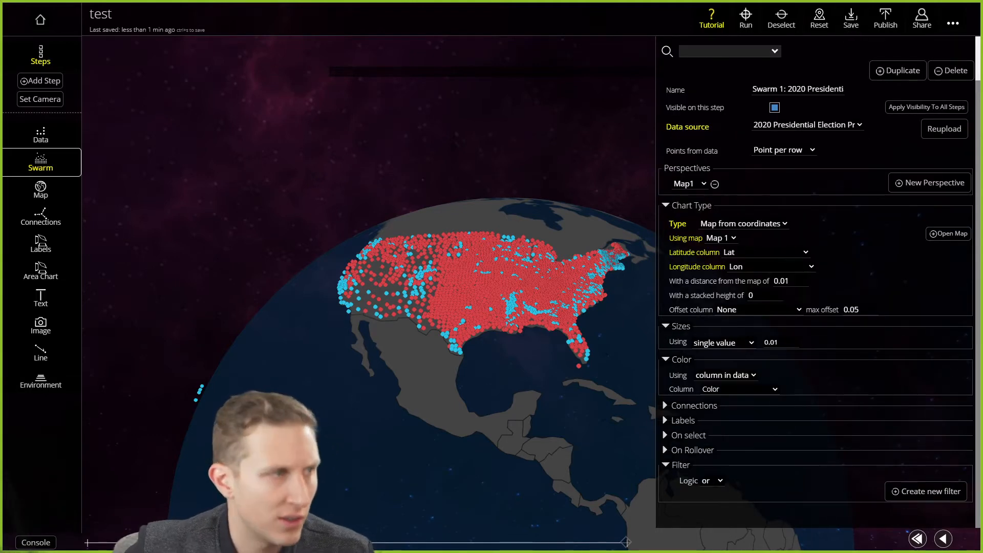
# Add a step by duplicating the current one and create a new swarm perspective named Map2.
pyautogui.click(41, 80)
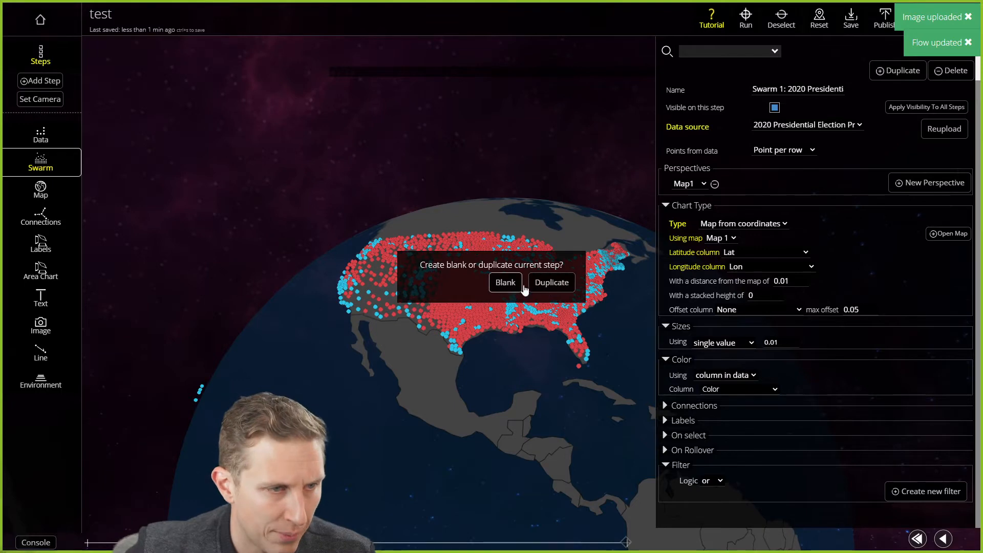
pyautogui.click(550, 287)
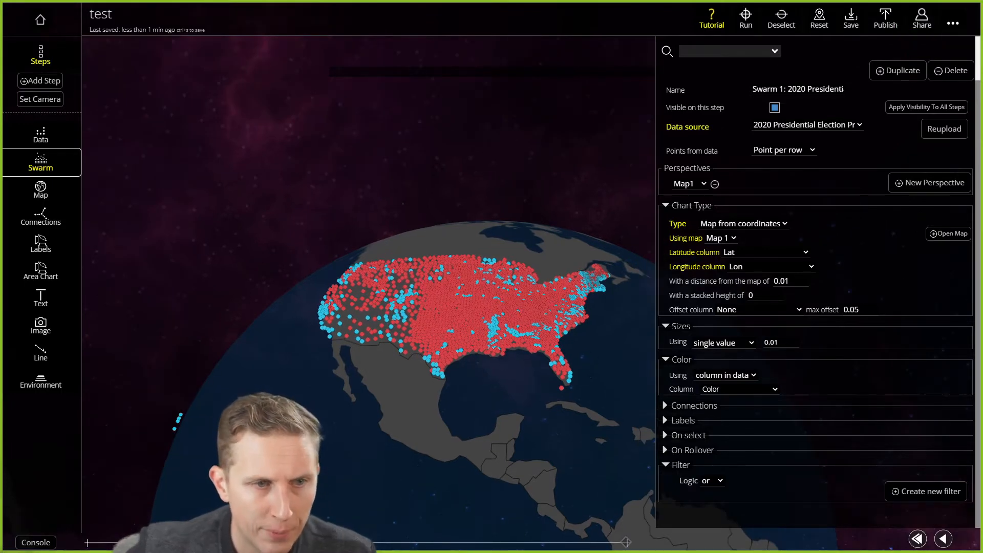
pyautogui.click(929, 183)
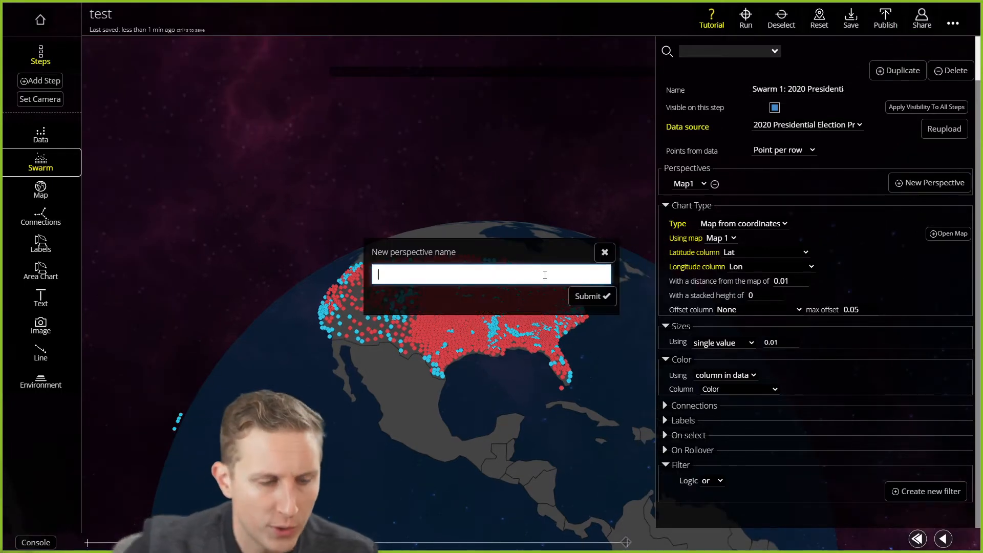
pyautogui.write('Map2')
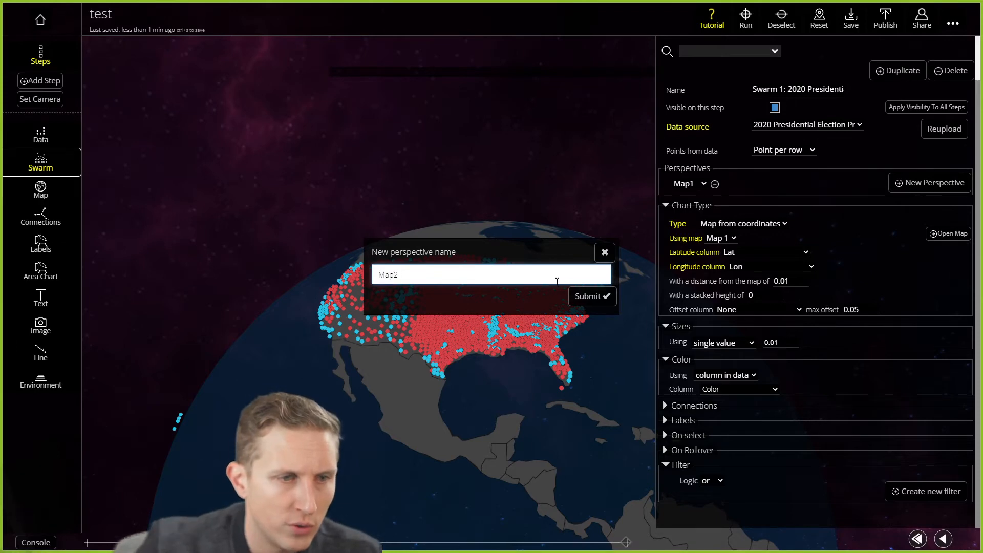
pyautogui.click(586, 295)
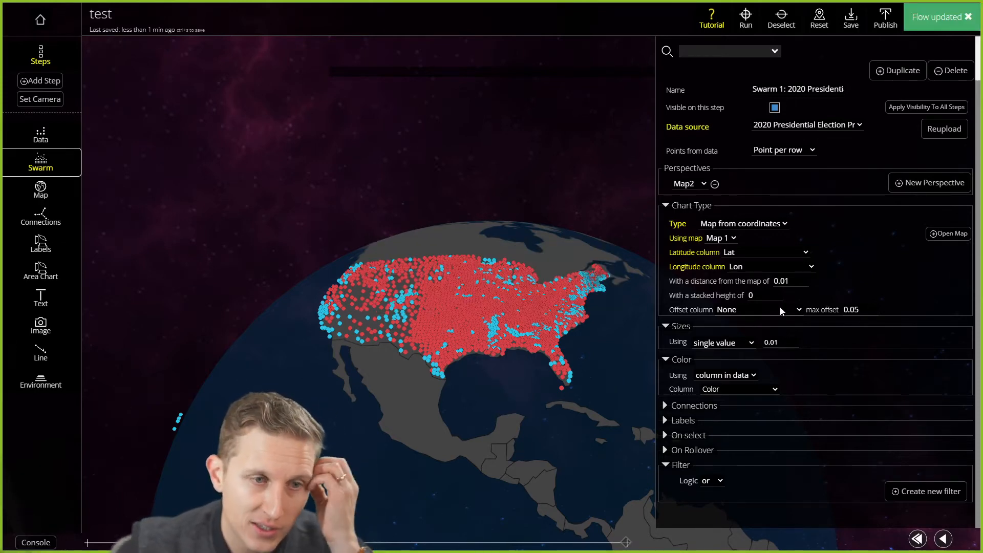
# Set the swarm's distance from the map to 0 and offset its points by the votes column with a max offset of 0.3.
pyautogui.write('0')
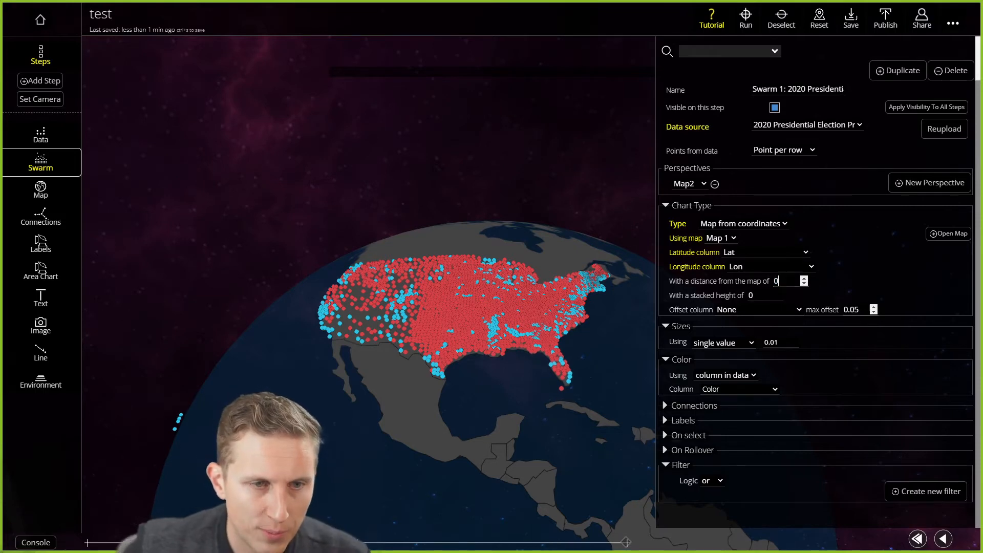
pyautogui.click(753, 310)
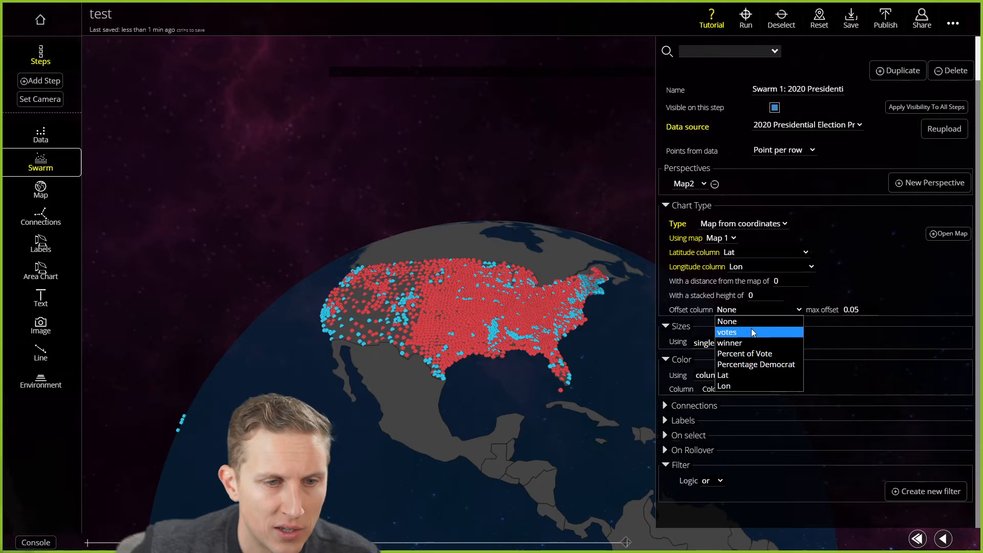
pyautogui.click(750, 332)
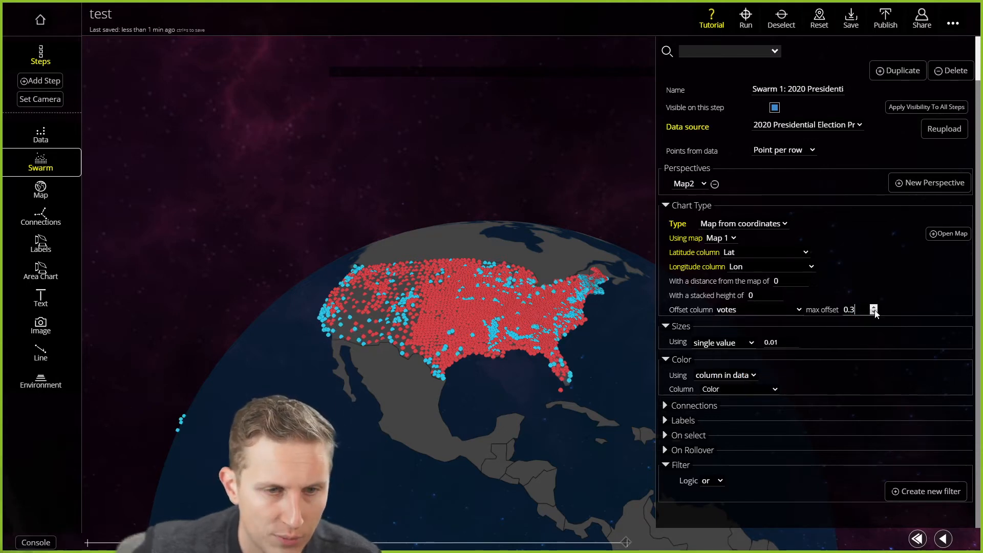
# Set the swarm's single-value point size to 0.005 in the Map2 perspective.
pyautogui.moveTo(580, 359); pyautogui.dragTo(552, 297)
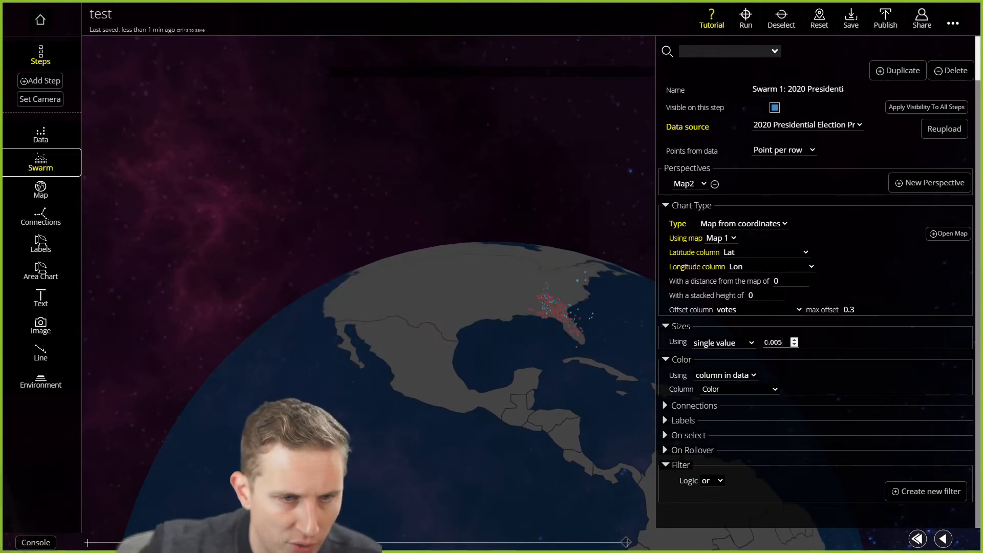
pyautogui.write('5')
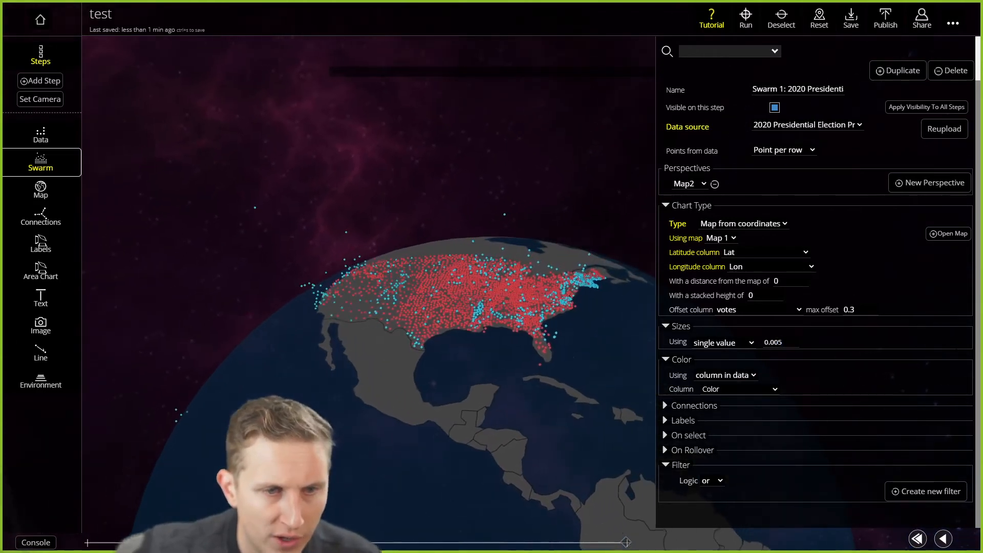
pyautogui.moveTo(593, 326); pyautogui.dragTo(398, 334)
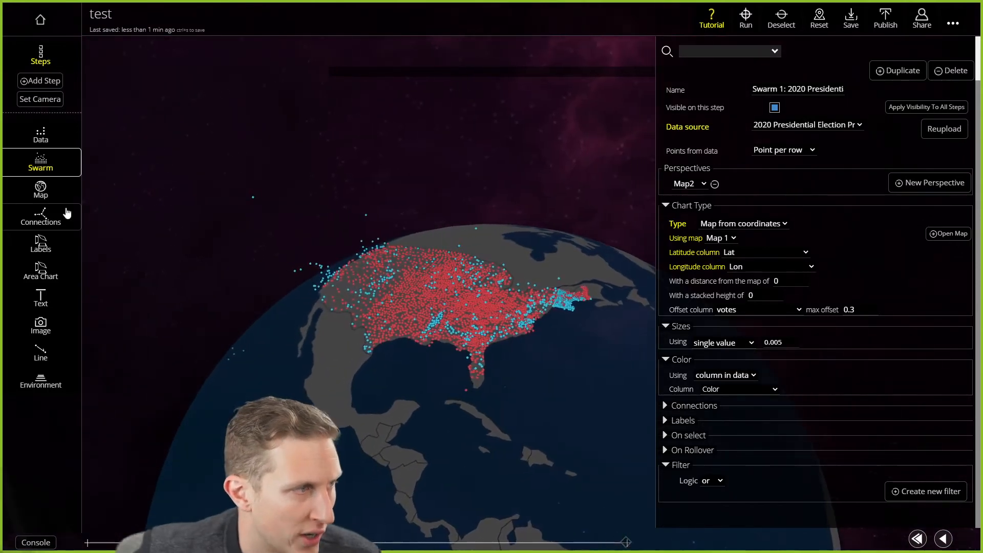
# Create new connections for the swarm and set their connection type to scatter drop-lines.
pyautogui.click(664, 405)
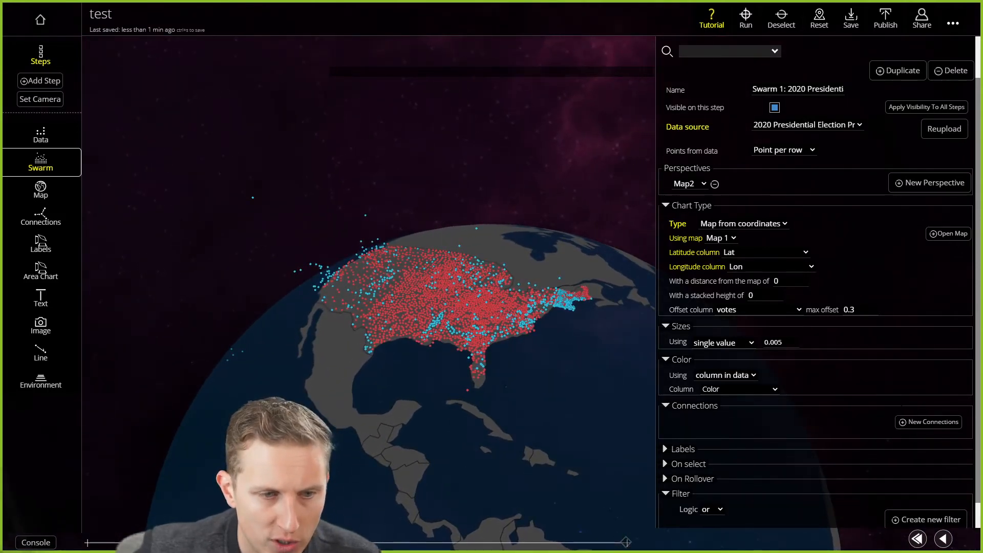
pyautogui.scroll(-1, 758, 407)
pyautogui.click(918, 399)
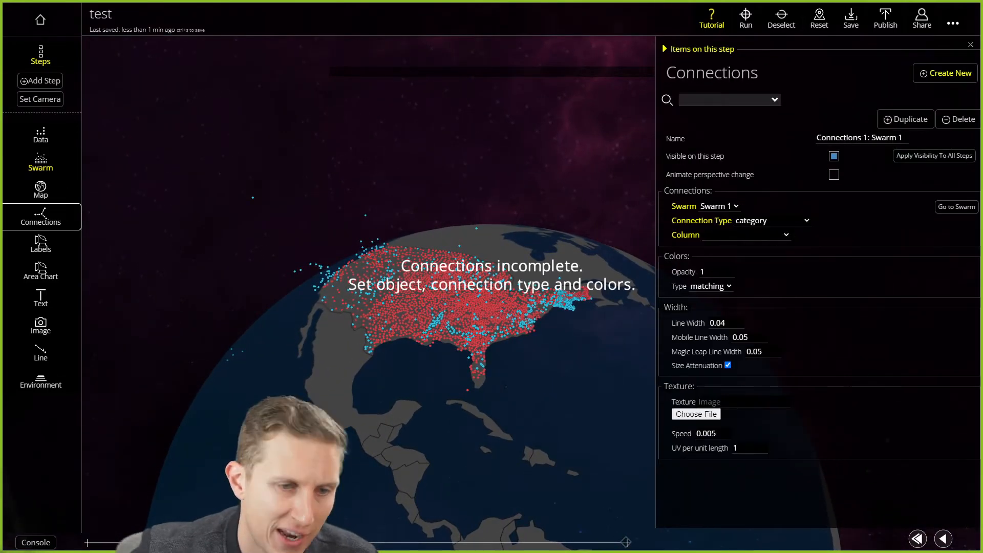
pyautogui.click(766, 221)
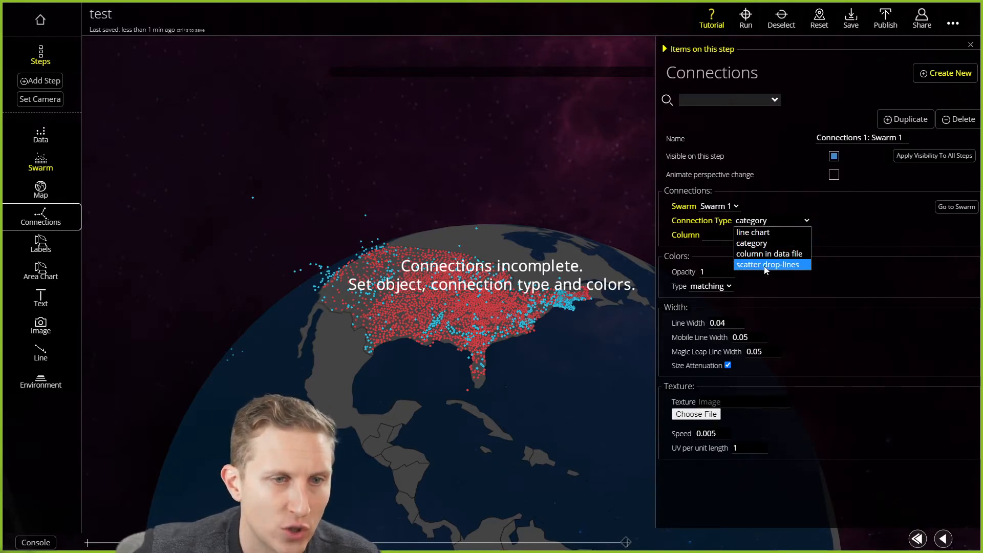
pyautogui.click(770, 265)
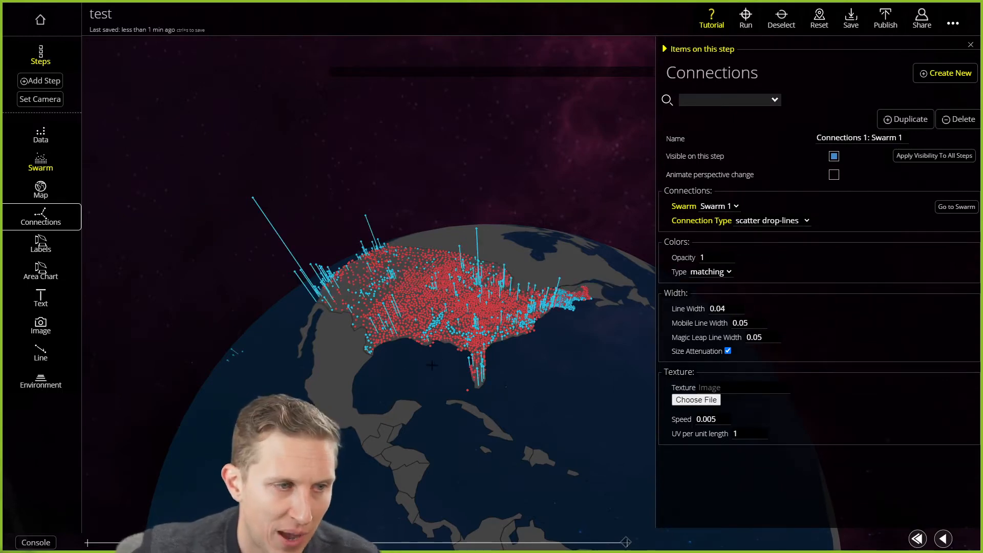
# Frame the United States with its drop-lines more closely and set this view as the step's camera.
pyautogui.scroll(5, 463, 363)
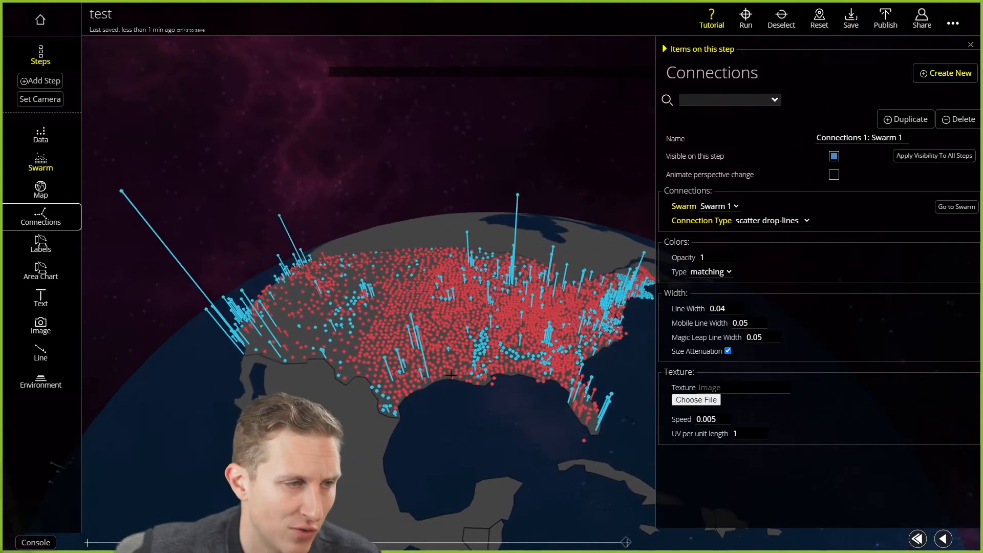
pyautogui.moveTo(450, 376); pyautogui.dragTo(432, 383)
pyautogui.scroll(-3, 433, 385)
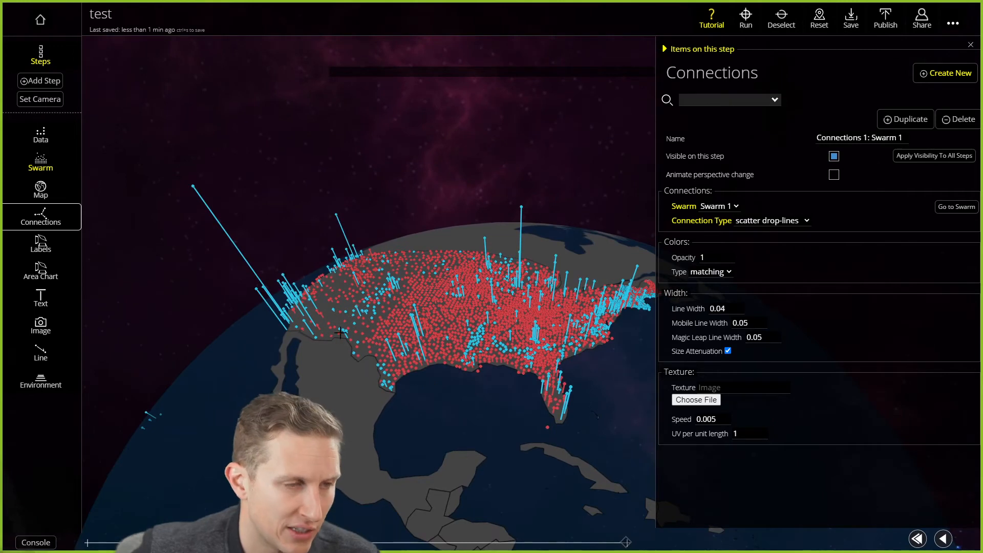
pyautogui.click(36, 105)
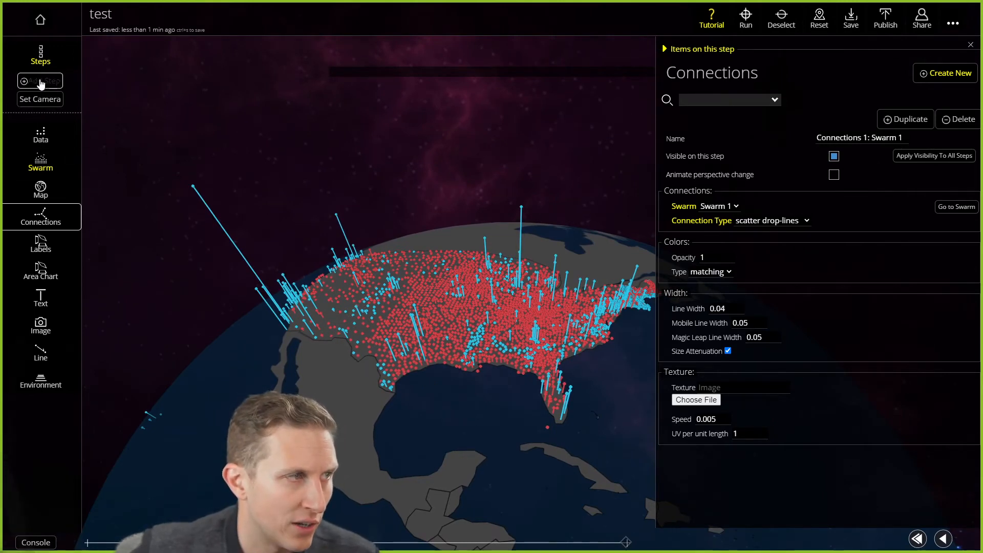
# Duplicate the current step and create a new swarm perspective named Map3 on the copy.
pyautogui.click(41, 82)
pyautogui.click(552, 283)
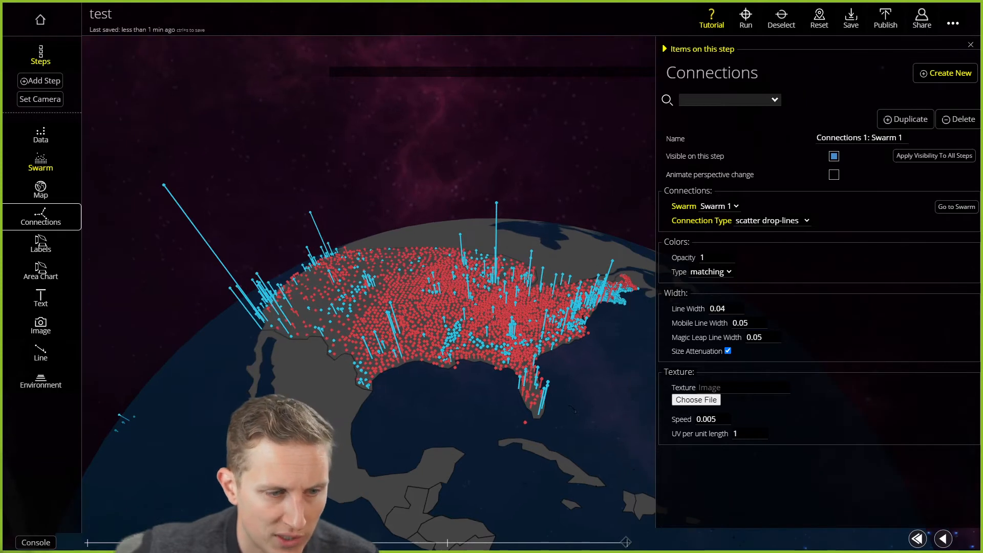
pyautogui.click(38, 163)
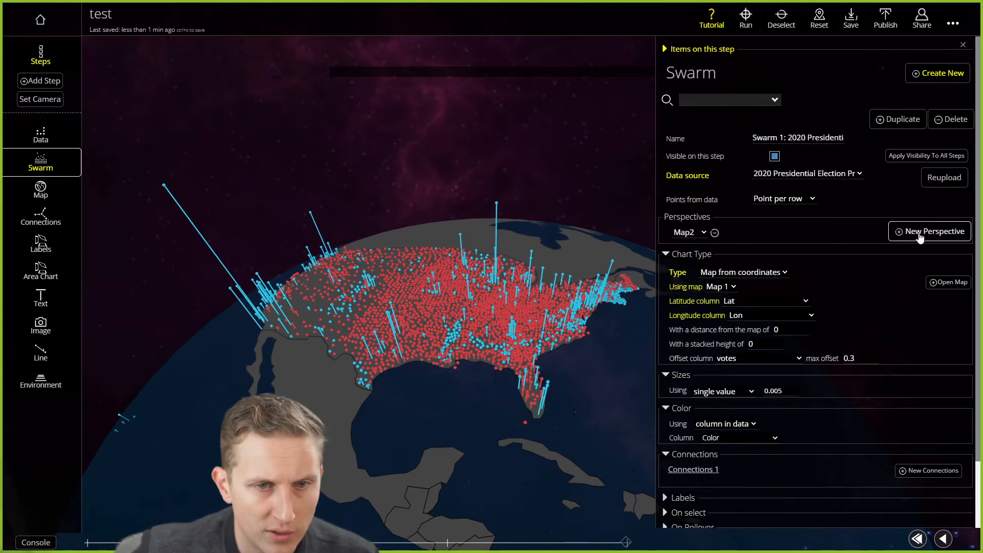
pyautogui.click(921, 237)
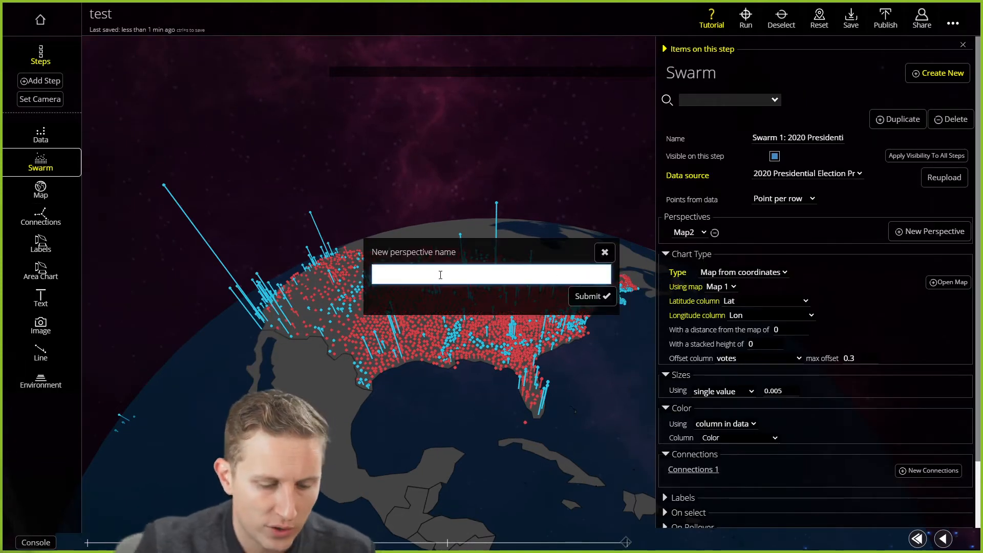
pyautogui.write('Map3')
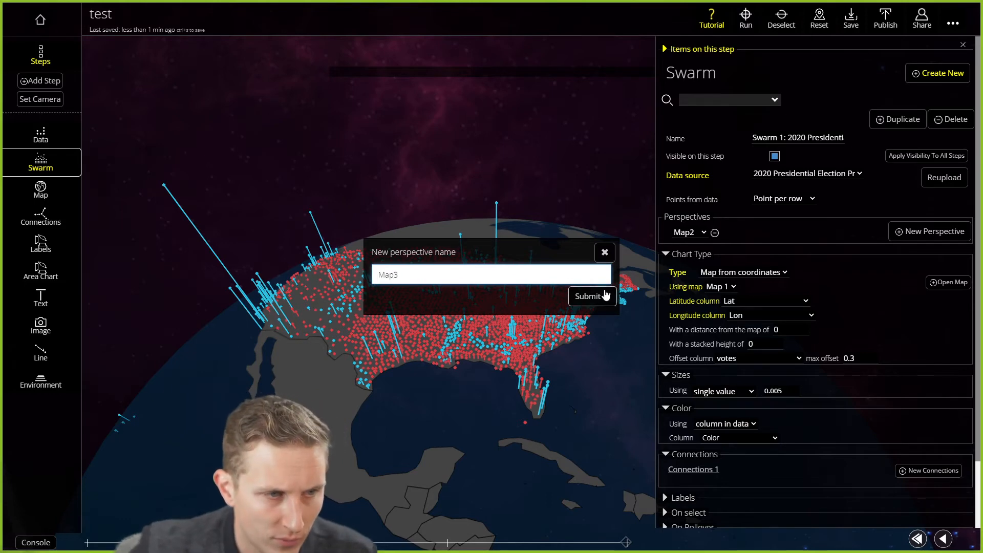
pyautogui.click(592, 296)
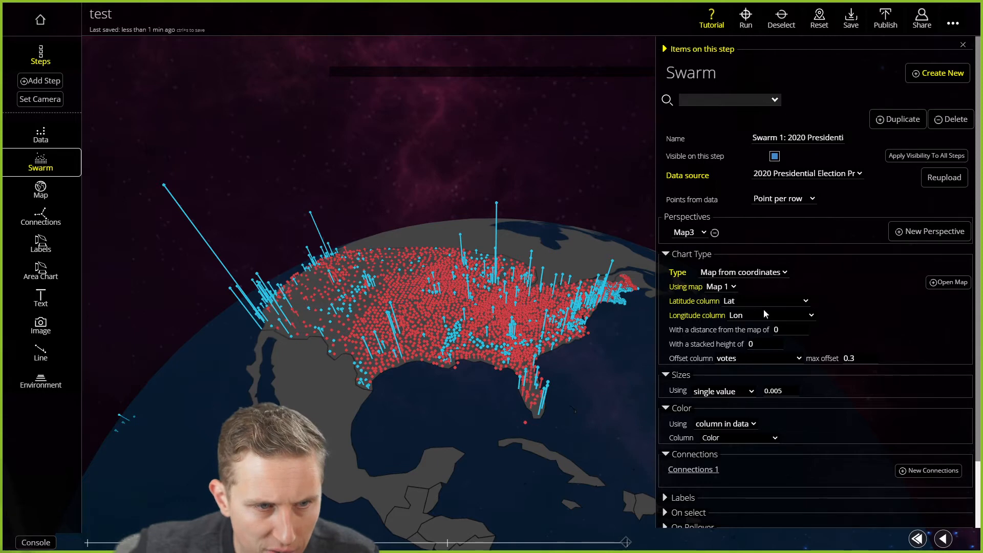
# Switch the Map3 perspective's point sizes from a single value to scaled values based on the votes column.
pyautogui.scroll(-3, 815, 282)
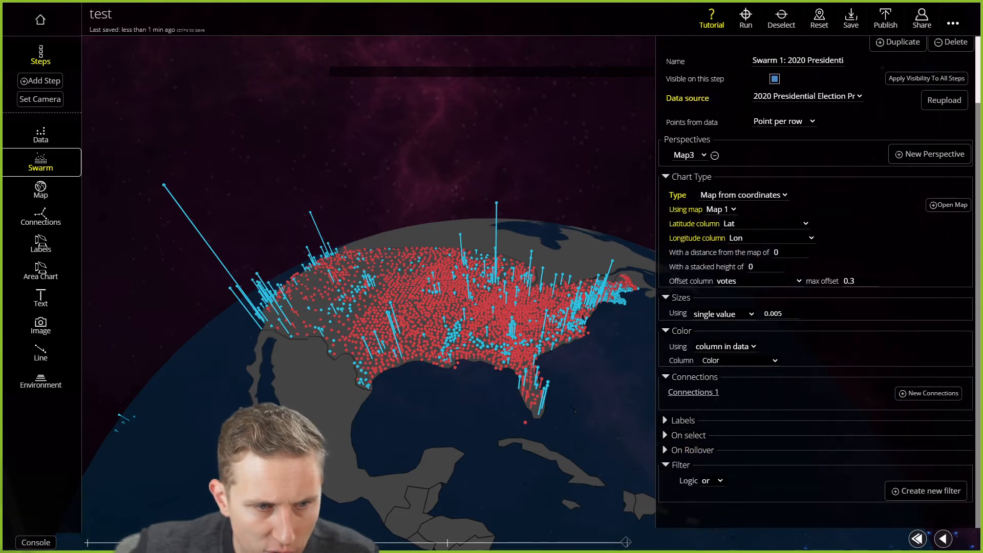
pyautogui.click(731, 317)
pyautogui.click(714, 336)
pyautogui.click(782, 330)
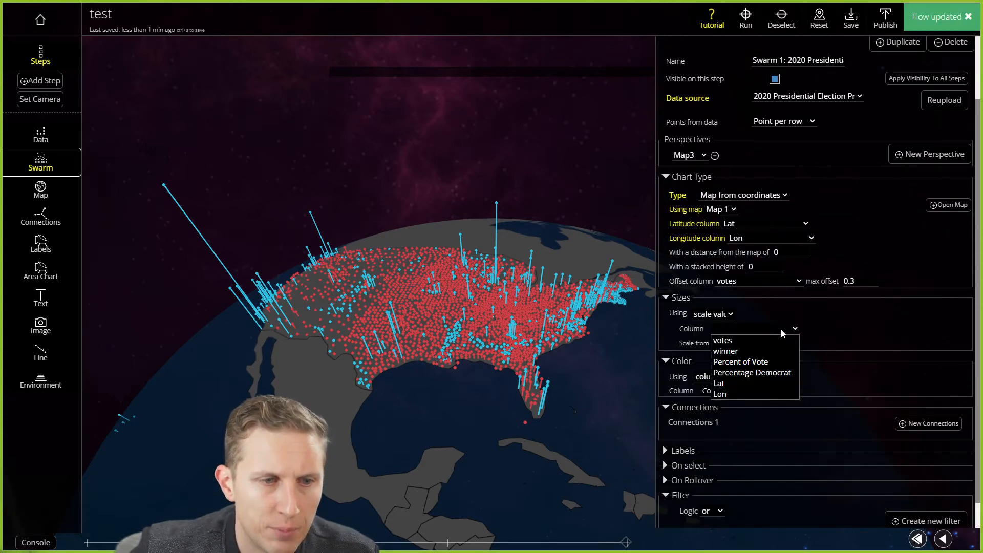
pyautogui.click(737, 340)
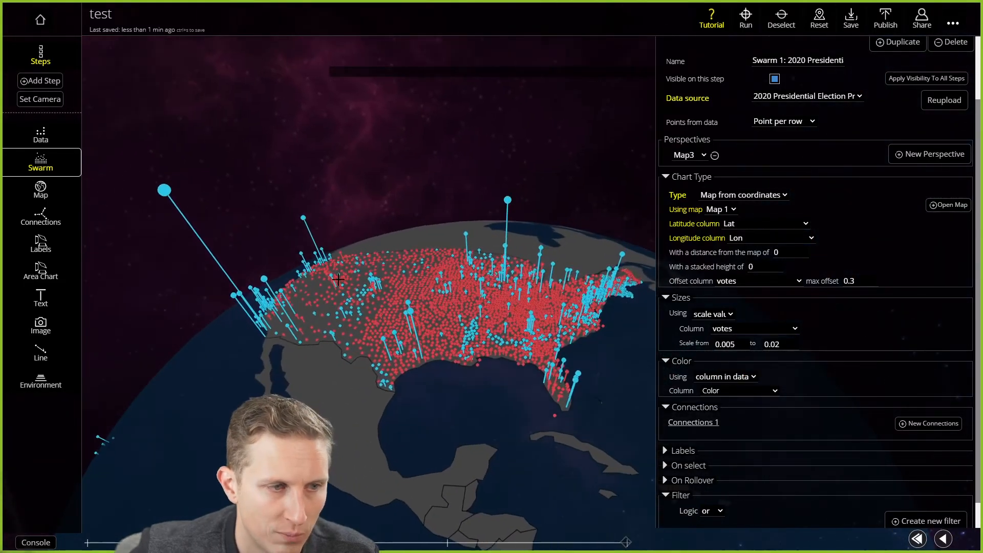
# Duplicate the current step and create a new swarm perspective named Map4 on the copy.
pyautogui.click(34, 83)
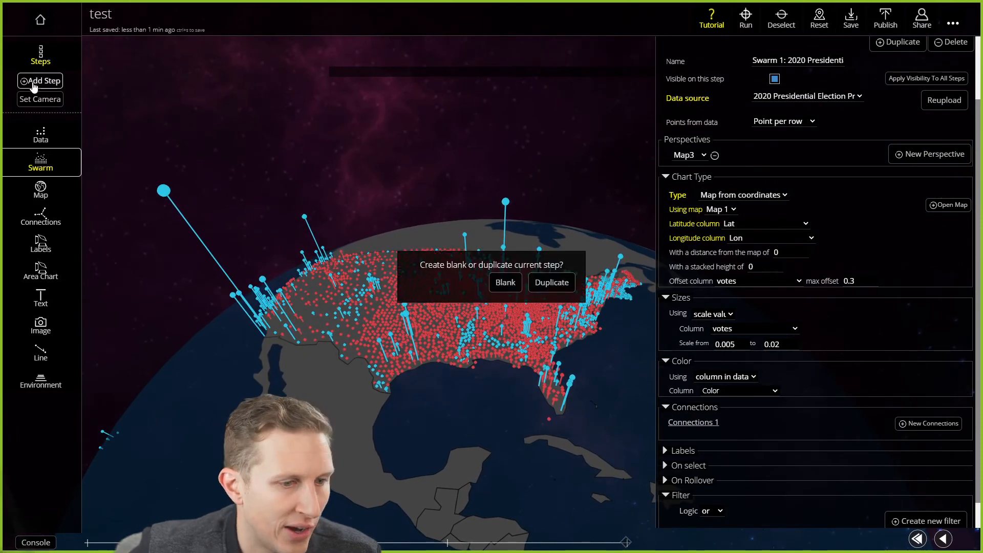
pyautogui.click(562, 291)
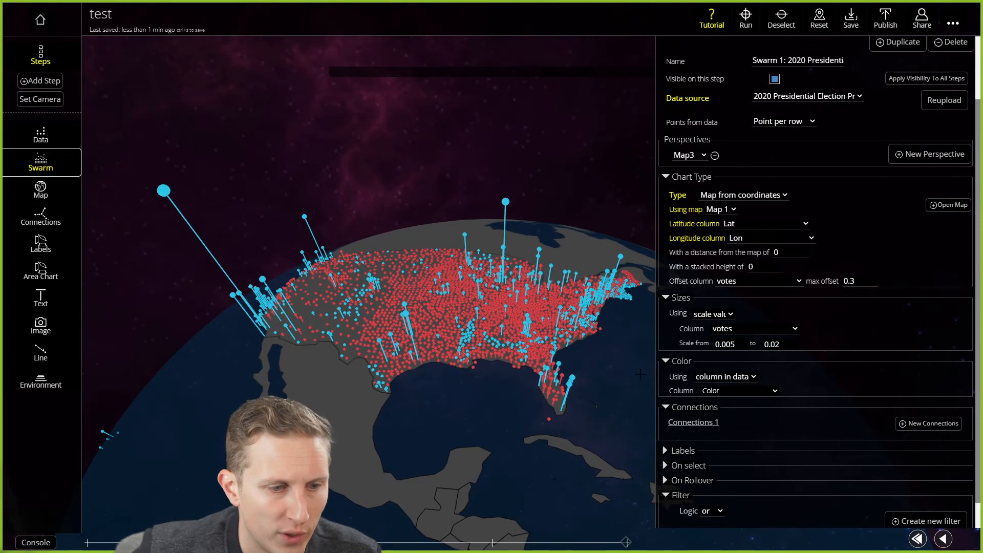
pyautogui.click(930, 154)
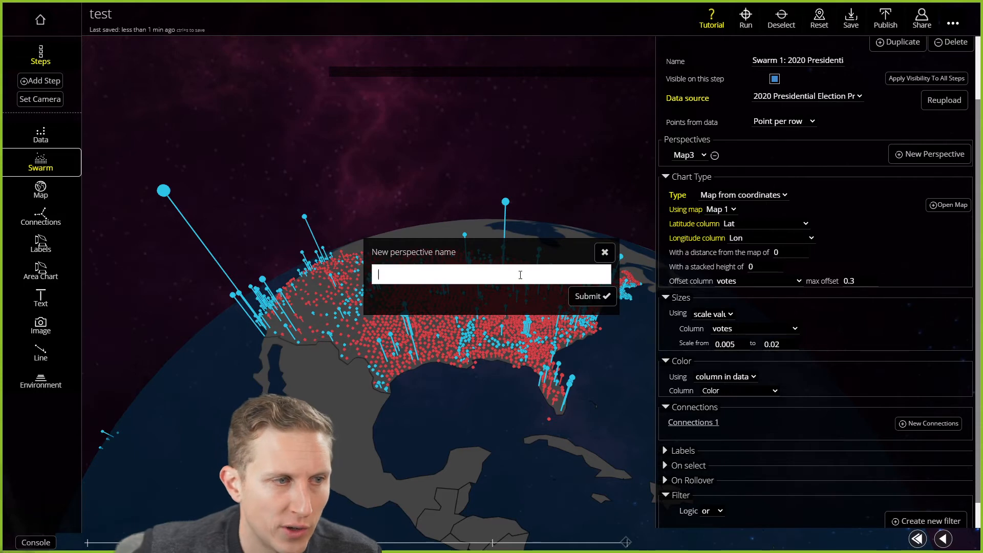
pyautogui.write('Map')
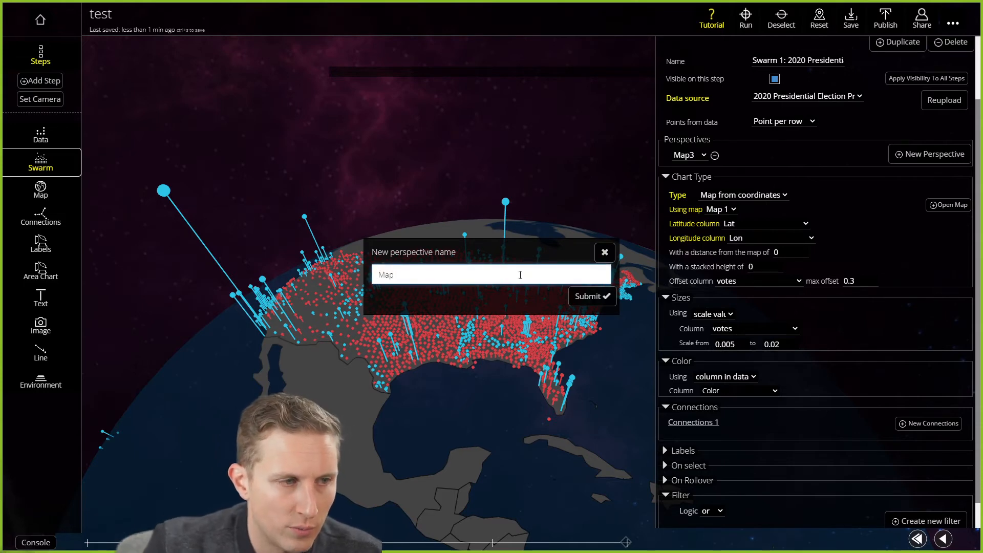
pyautogui.write('4')
pyautogui.click(592, 296)
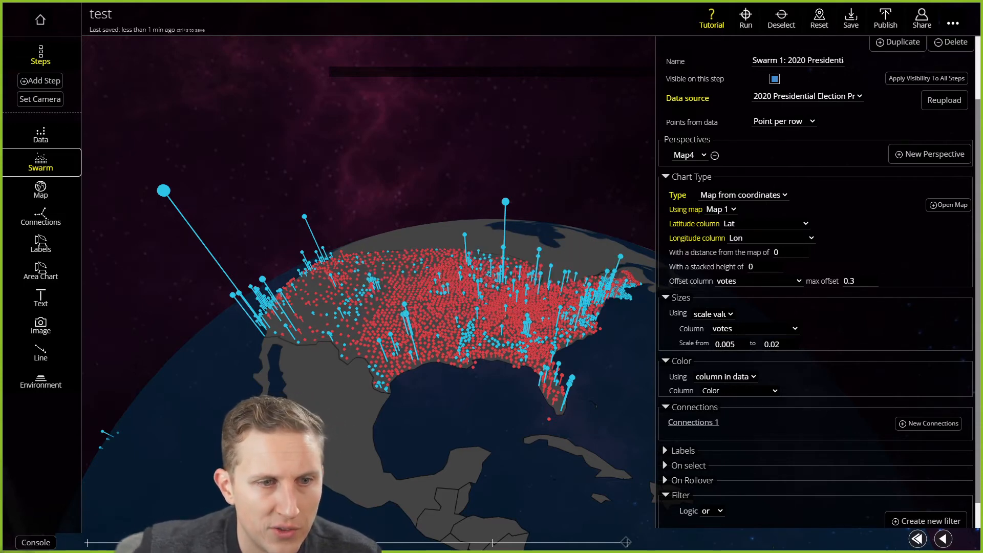
# Color the swarm's points in Map4 by scale values using the Percentage Democrat column.
pyautogui.scroll(-1, 727, 351)
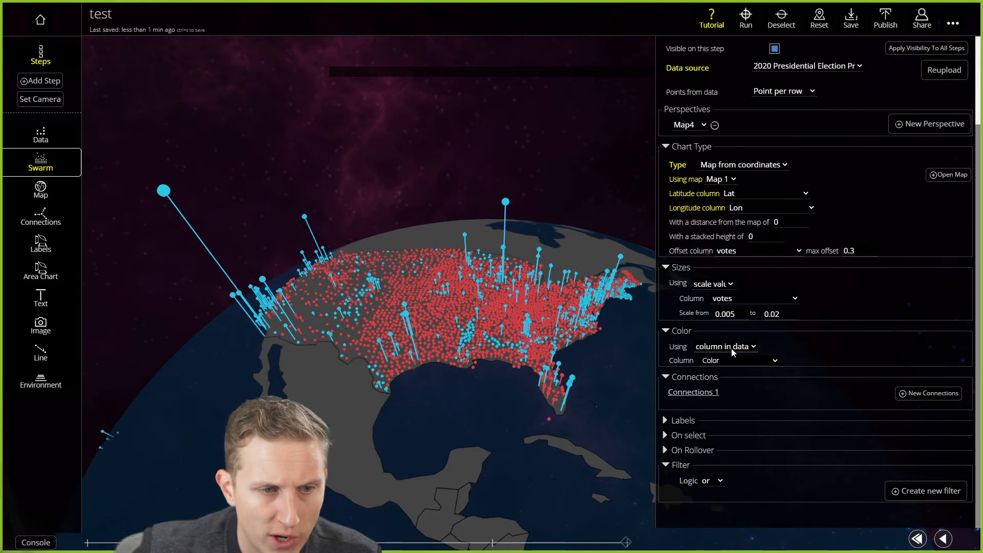
pyautogui.click(733, 351)
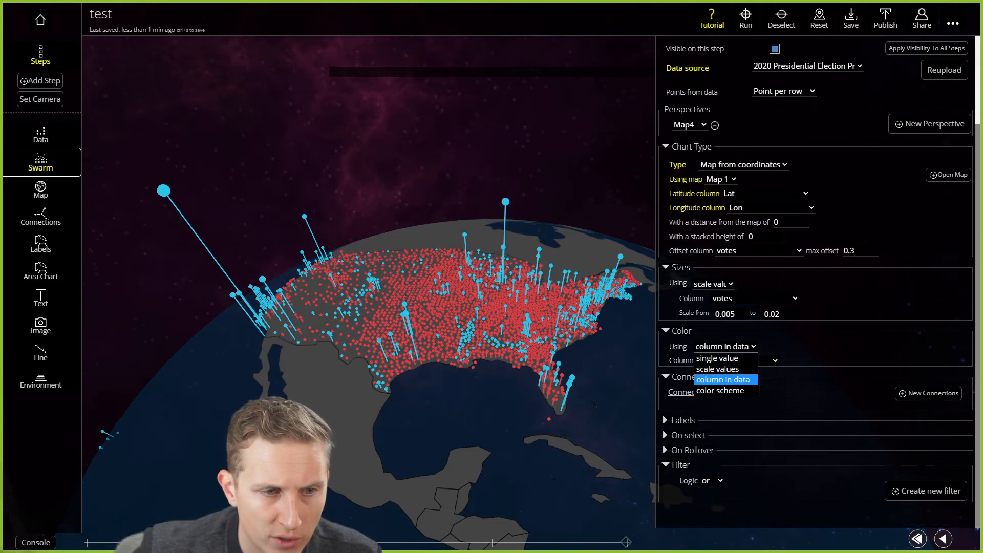
pyautogui.click(717, 368)
pyautogui.click(750, 364)
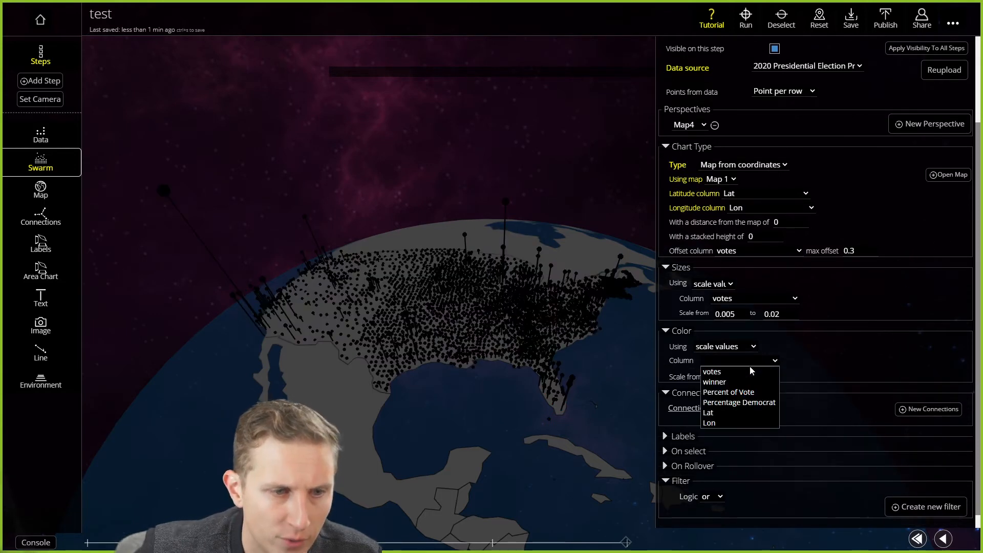
pyautogui.click(739, 402)
# Set the color scale's start color to pure red and its end color to bright cyan.
pyautogui.click(712, 375)
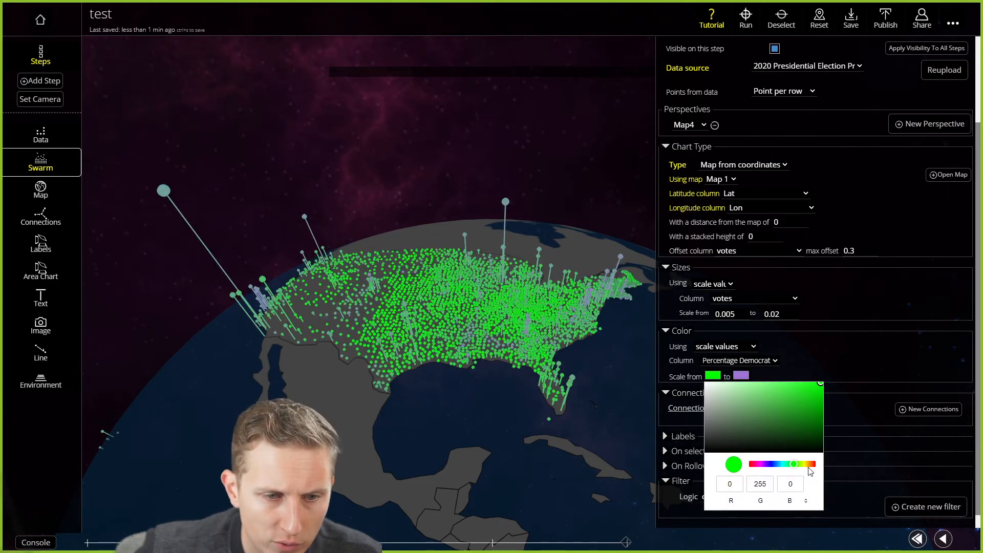
pyautogui.moveTo(812, 463); pyautogui.dragTo(830, 469)
pyautogui.click(740, 375)
pyautogui.click(740, 376)
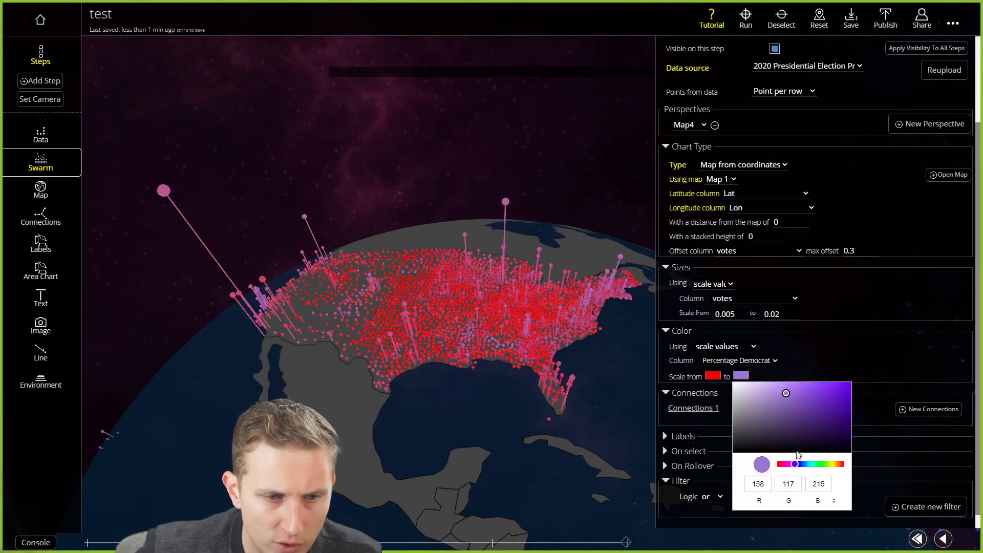
pyautogui.click(812, 464)
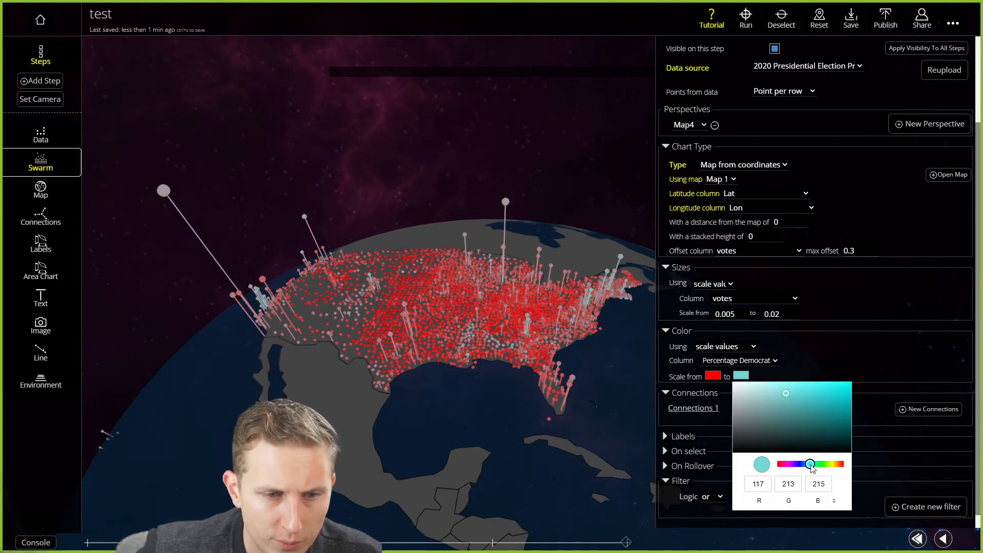
pyautogui.click(852, 366)
pyautogui.click(741, 376)
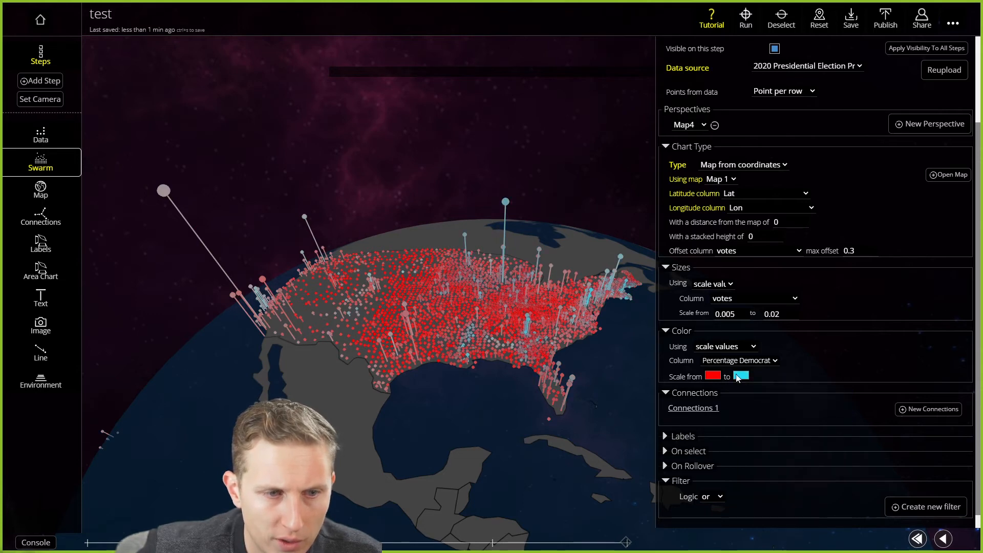
# Soften the color scale's start color to a lighter red with RGB 245, 97, 97.
pyautogui.click(712, 376)
pyautogui.click(762, 386)
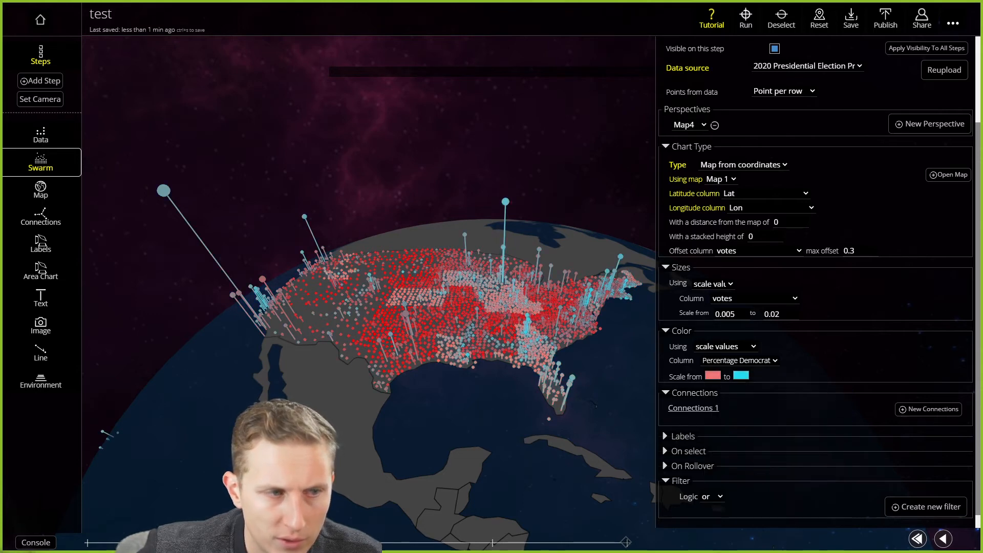
pyautogui.click(716, 378)
pyautogui.click(777, 386)
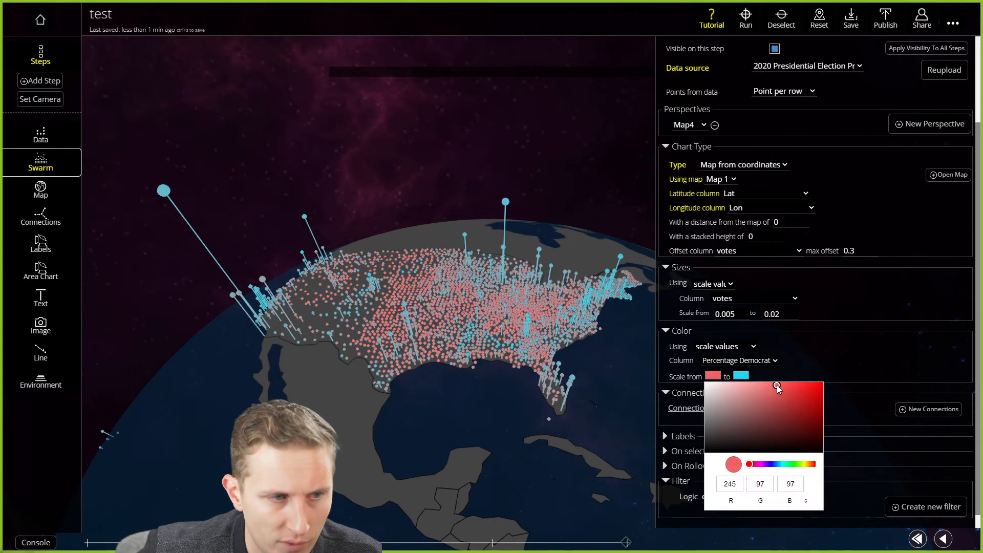
pyautogui.click(532, 380)
# Show the county column when rolling over the swarm's points and run the flow to check the rollover label.
pyautogui.moveTo(512, 380); pyautogui.dragTo(555, 379)
pyautogui.moveTo(603, 322); pyautogui.dragTo(549, 338)
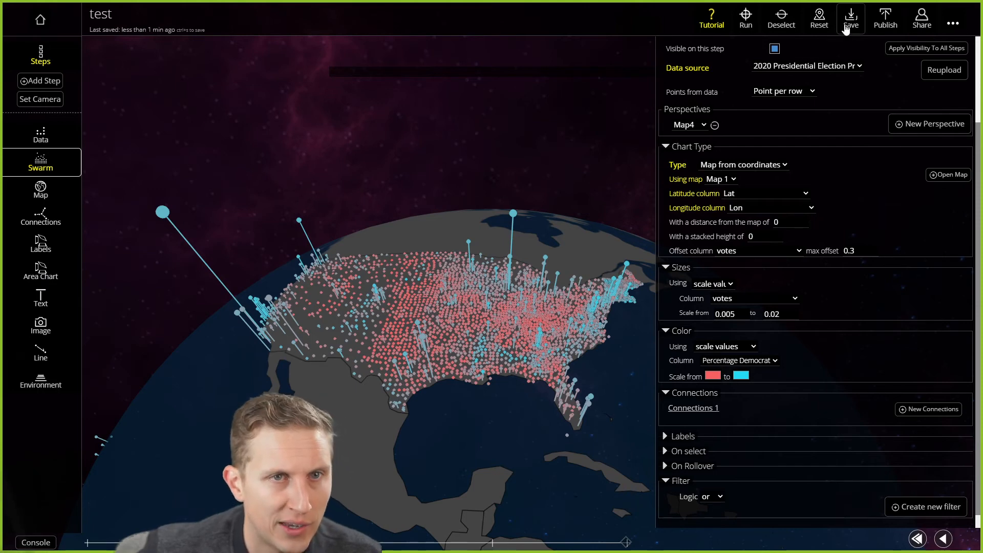
pyautogui.moveTo(444, 352); pyautogui.dragTo(423, 369)
pyautogui.scroll(-1, 678, 450)
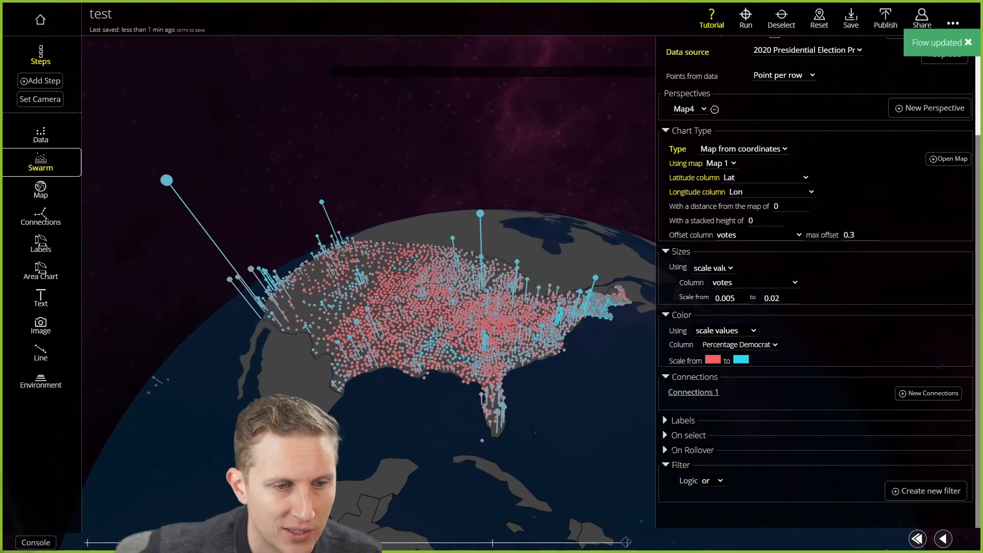
pyautogui.click(673, 450)
pyautogui.scroll(-1, 768, 448)
pyautogui.click(785, 448)
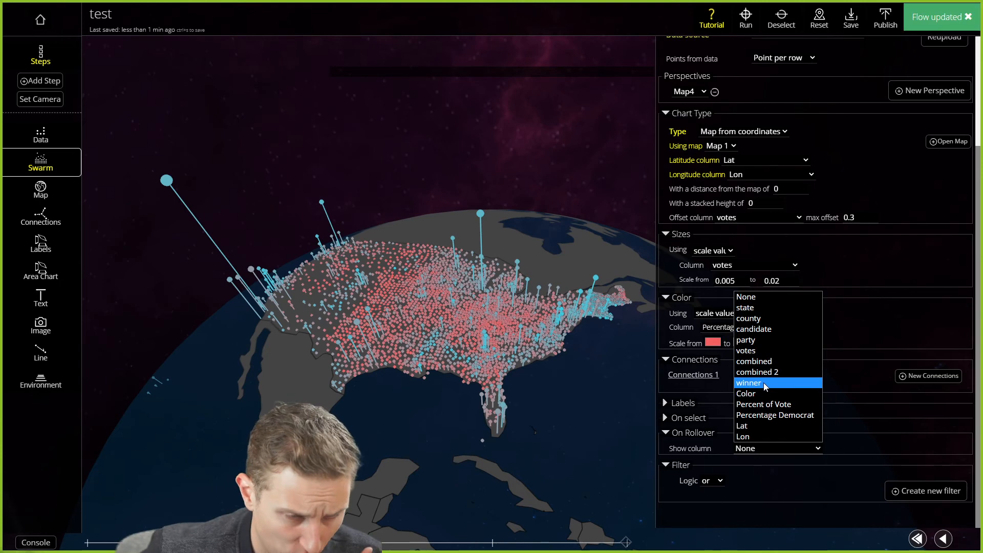
pyautogui.click(763, 319)
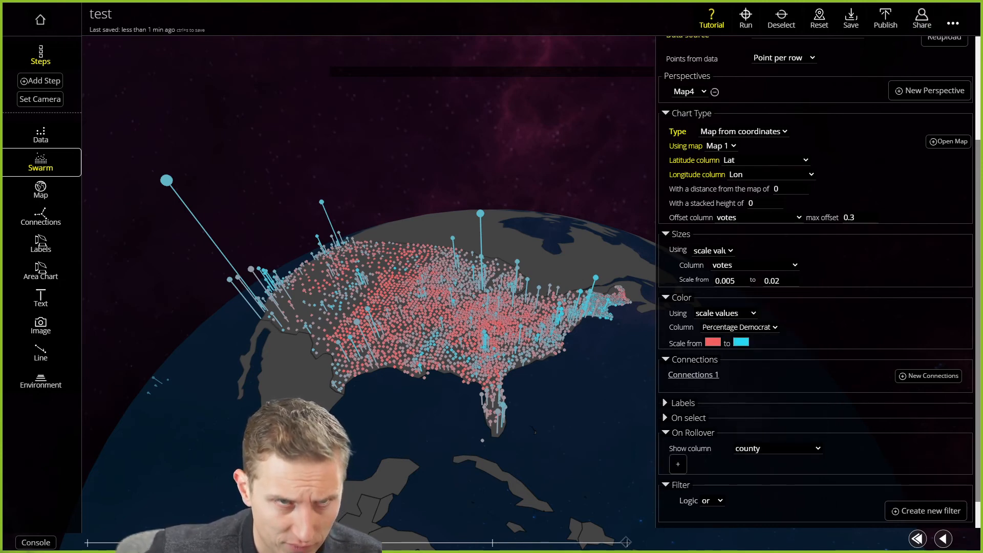
pyautogui.click(745, 20)
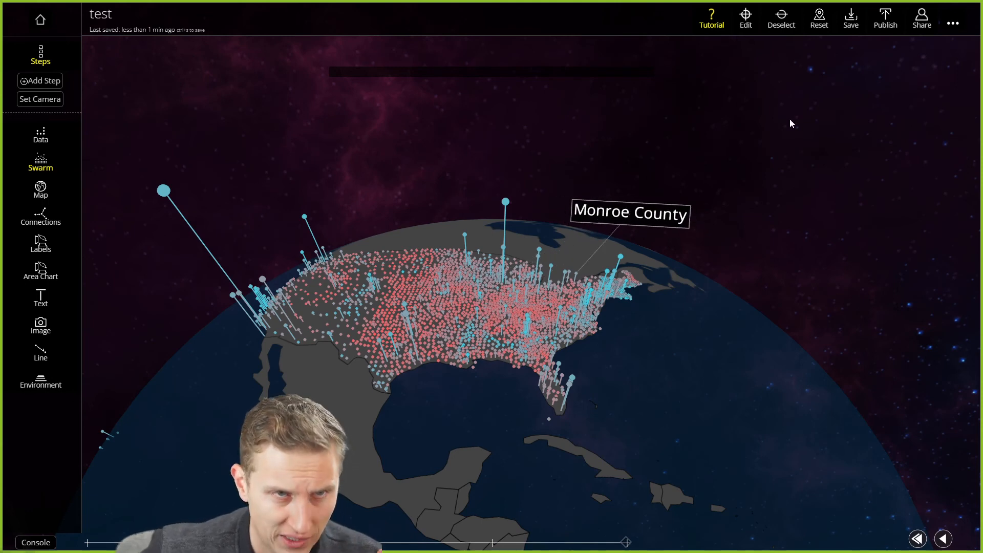
# Publish the flow and open its sharing options.
pyautogui.click(885, 21)
pyautogui.click(922, 20)
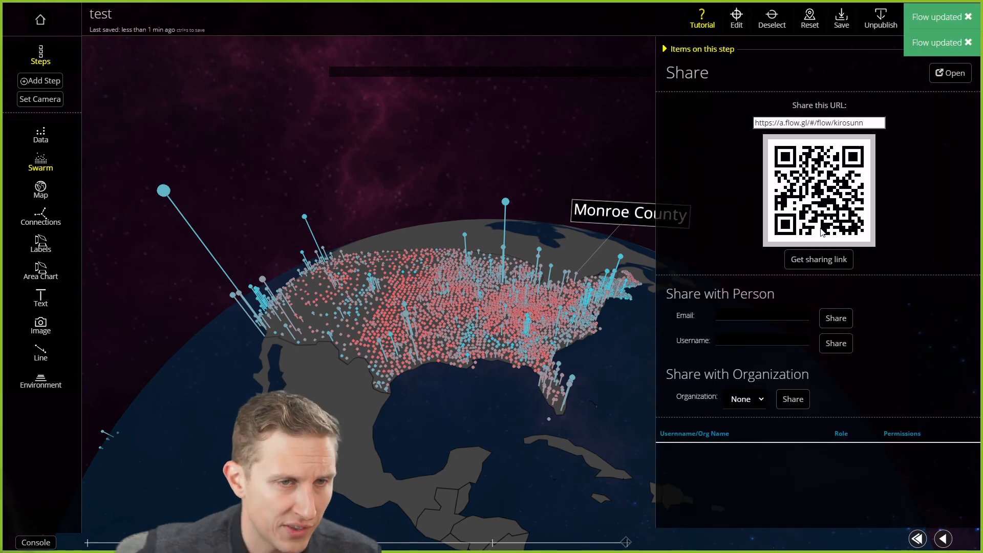